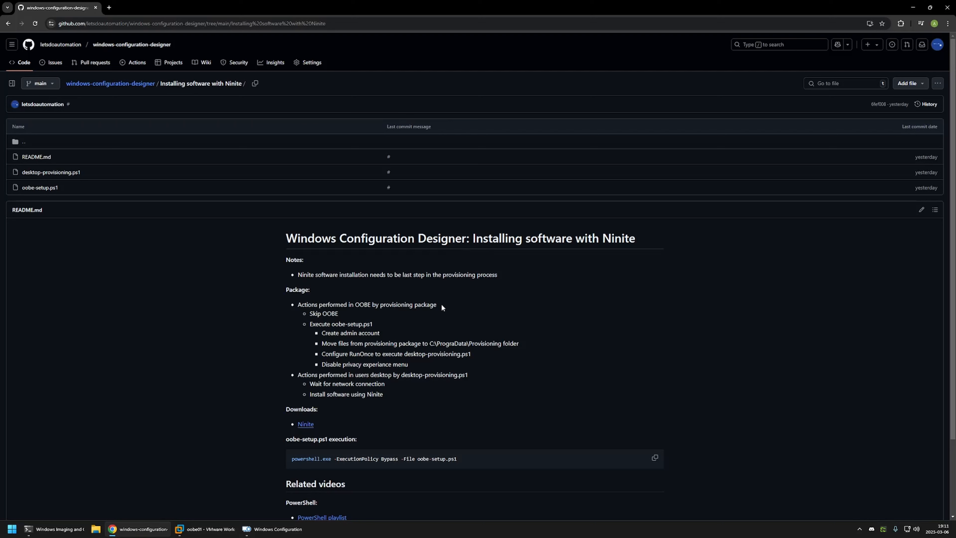
Review the README's OOBE actions, from skipping OOBE and running oobe-setup.ps1 to disabling the privacy experience menu
left_click_drag(300, 309, 448, 363)
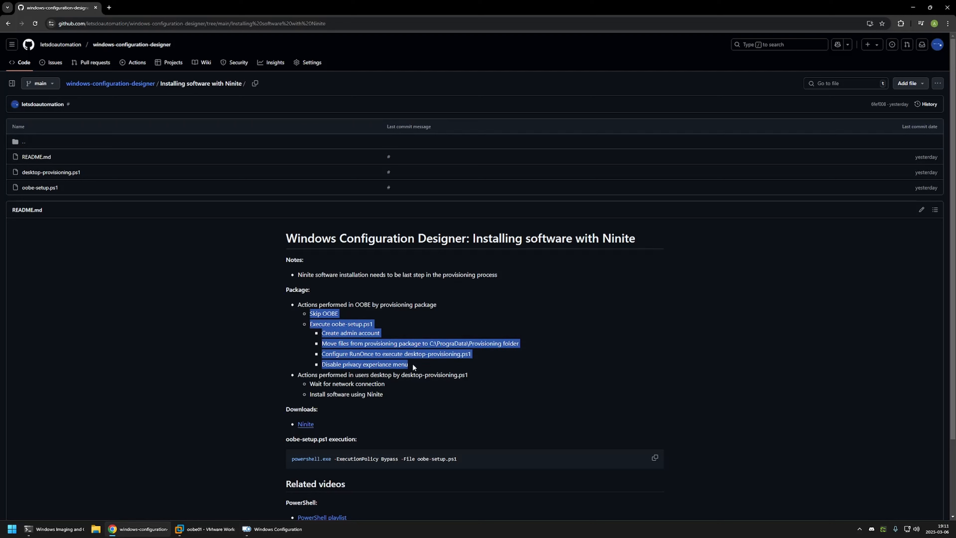
left_click(317, 317)
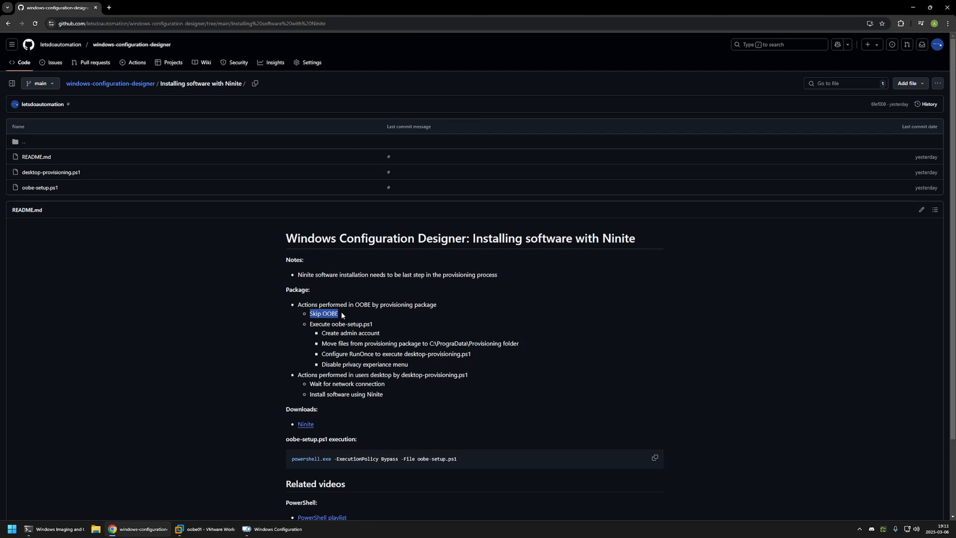
left_click_drag(310, 324, 373, 325)
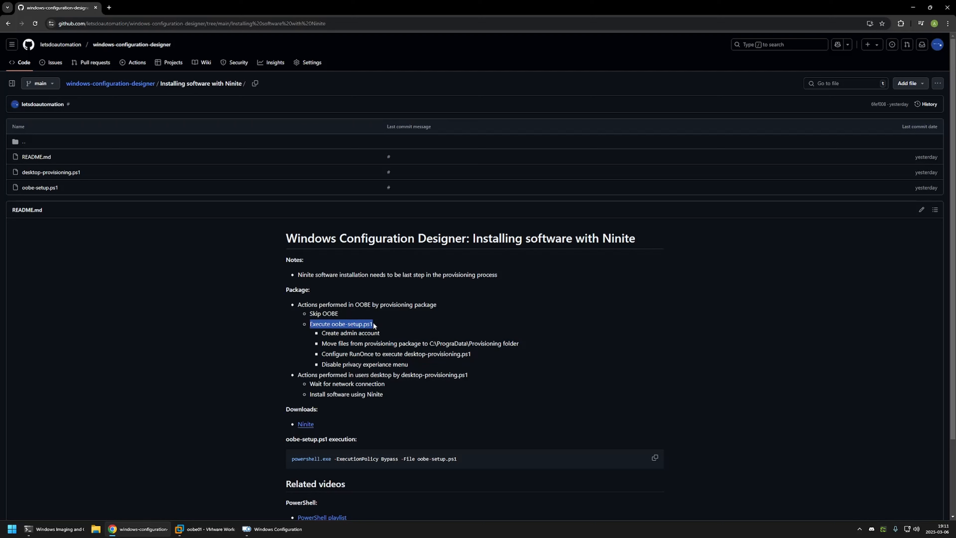
left_click(375, 324)
left_click_drag(340, 333, 378, 330)
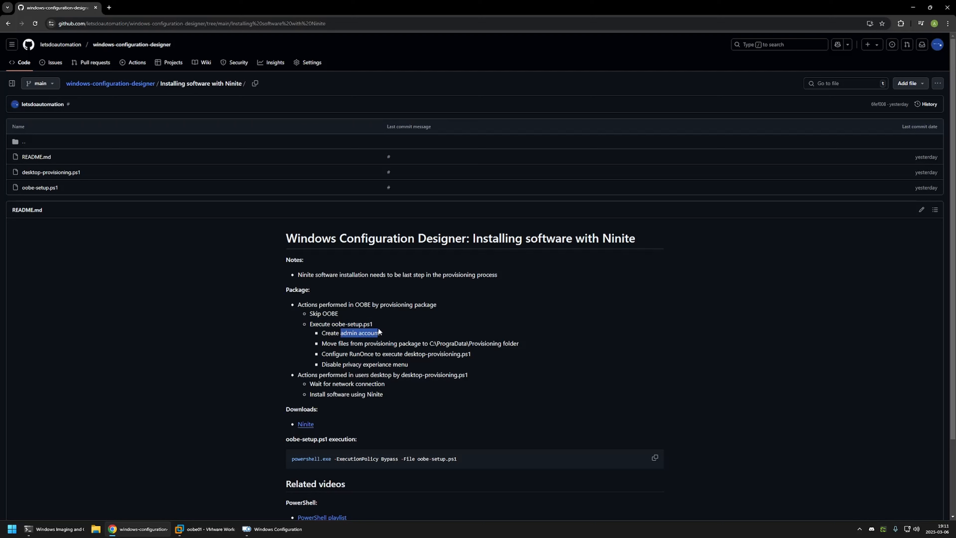
left_click(352, 334)
left_click_drag(327, 343, 513, 343)
left_click(525, 341)
left_click_drag(349, 353, 373, 354)
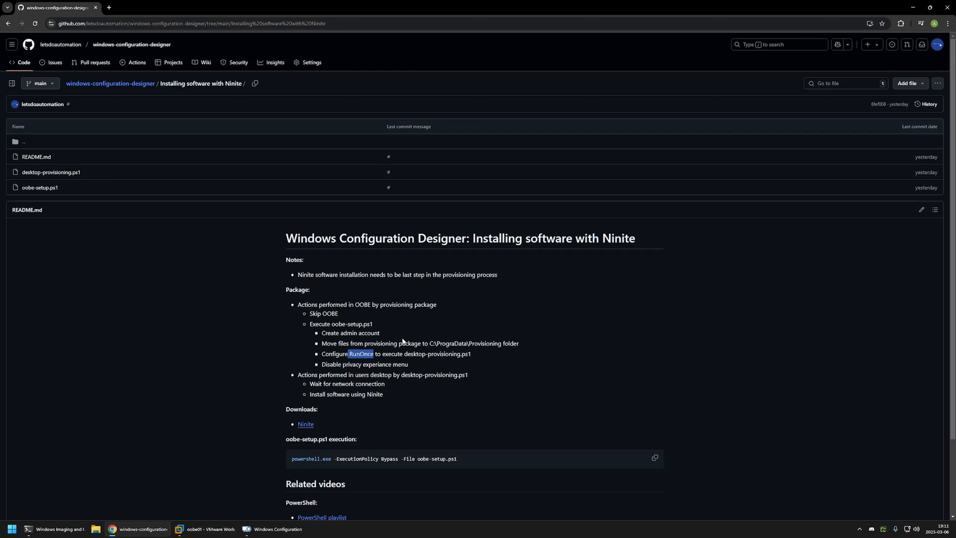
left_click_drag(404, 354, 474, 354)
left_click(474, 354)
left_click_drag(321, 364, 381, 364)
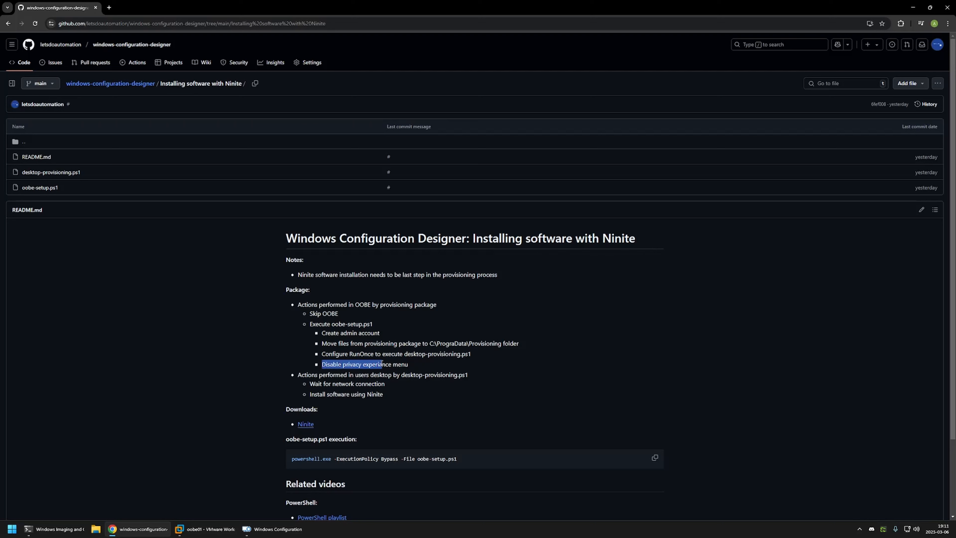
left_click(410, 363)
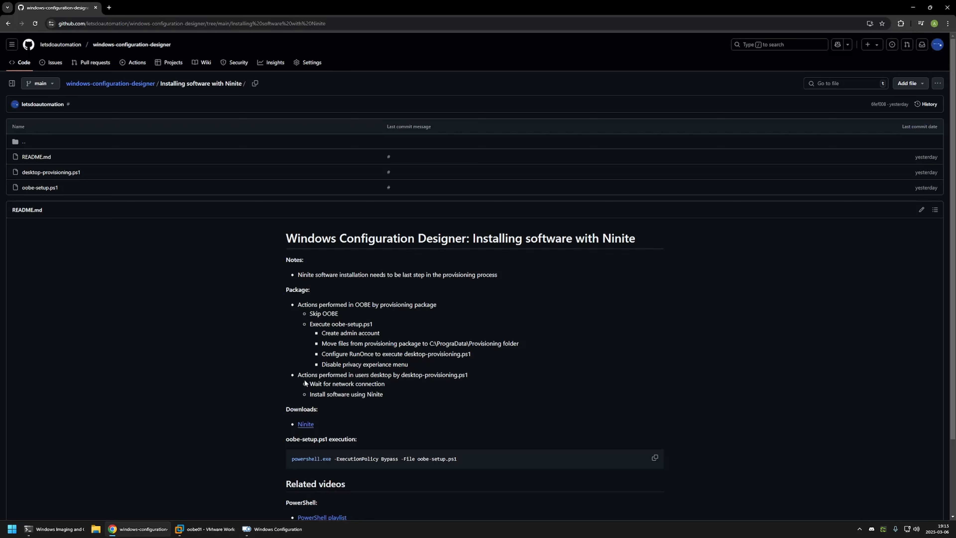
Review the README's desktop-provisioning.ps1 actions and the note on where the Ninite installation belongs in the provisioning process
left_click_drag(309, 383, 387, 395)
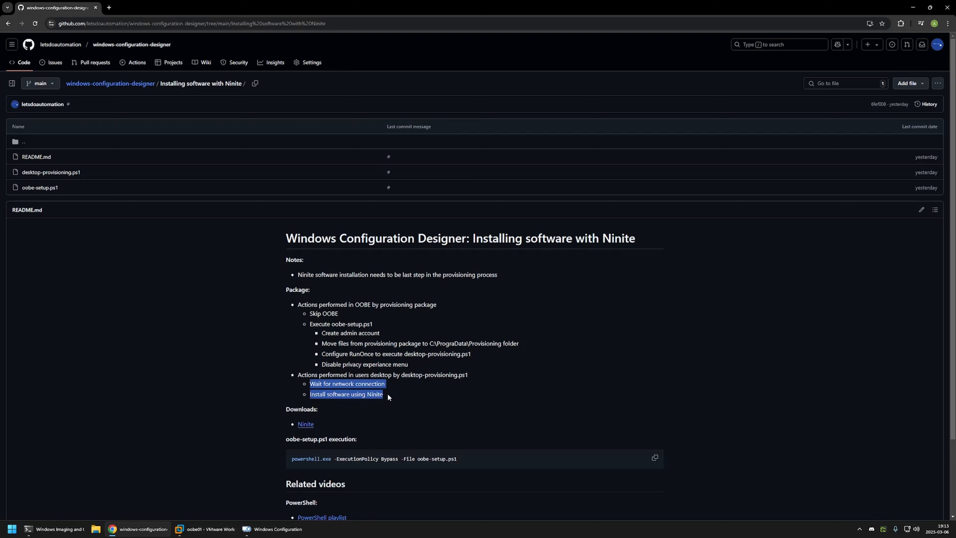
left_click(388, 393)
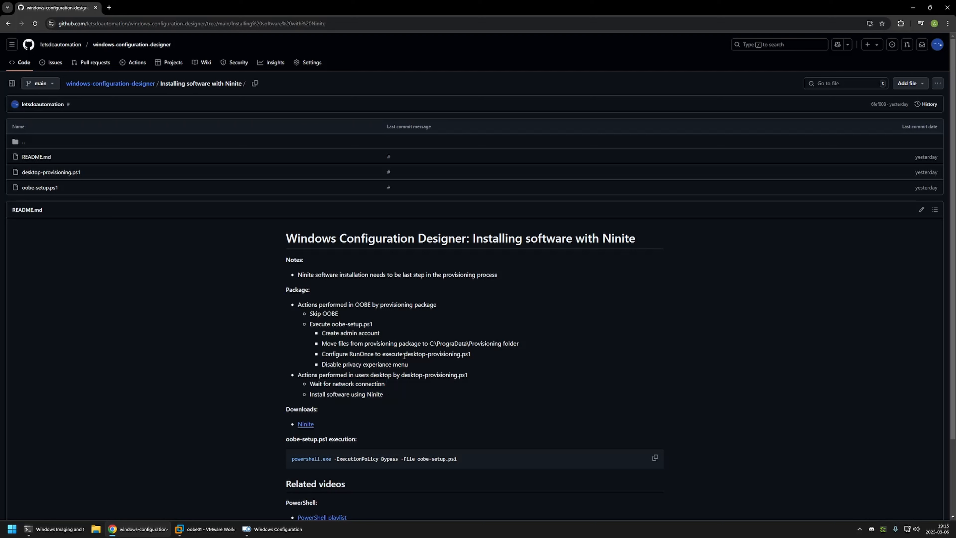
left_click_drag(405, 353, 470, 352)
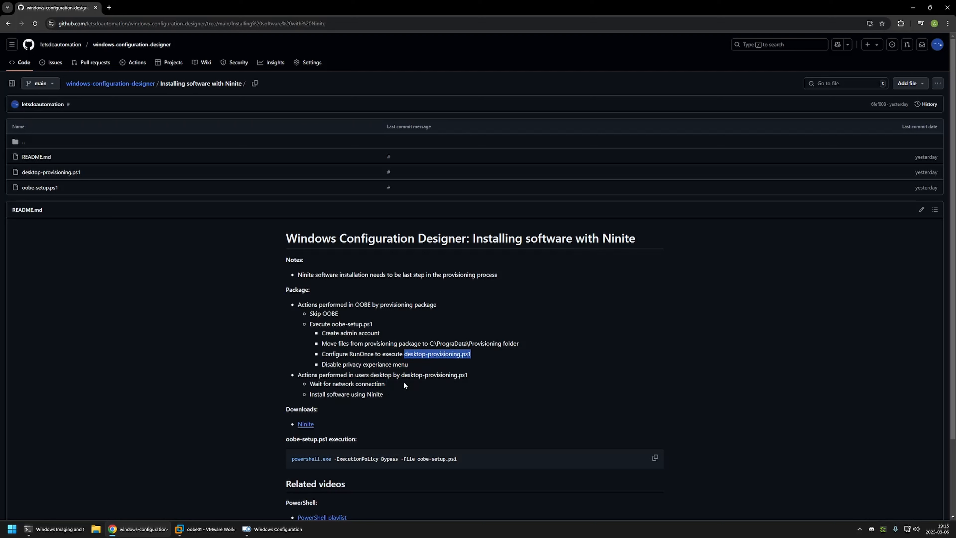
left_click(389, 383)
left_click_drag(310, 383, 380, 378)
left_click(326, 394)
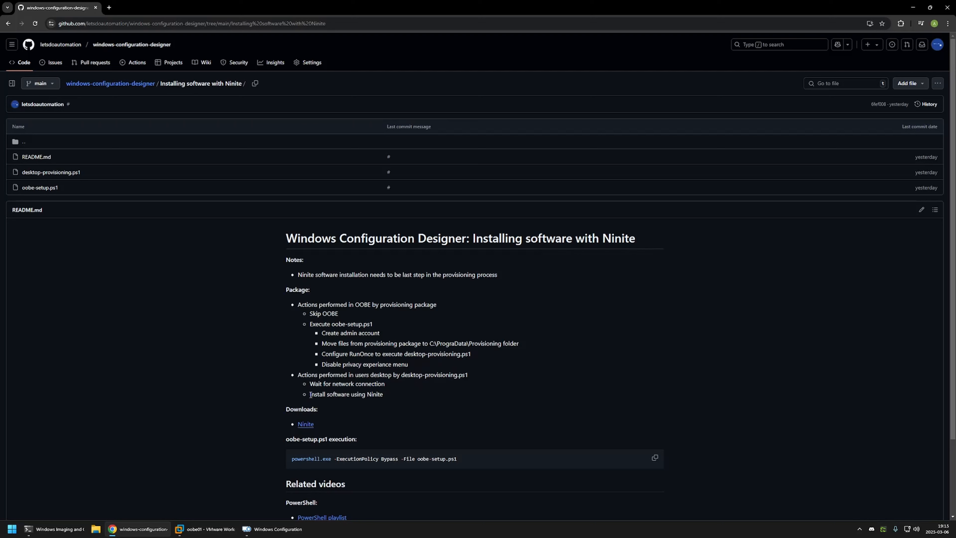
left_click_drag(310, 394, 381, 393)
left_click(385, 394)
left_click_drag(298, 275, 498, 276)
left_click(499, 276)
Open the Ninite site from the README and download a custom installer with Chrome, Firefox, KeePass 2, Zoom, 7-Zip and VLC
left_click(306, 424)
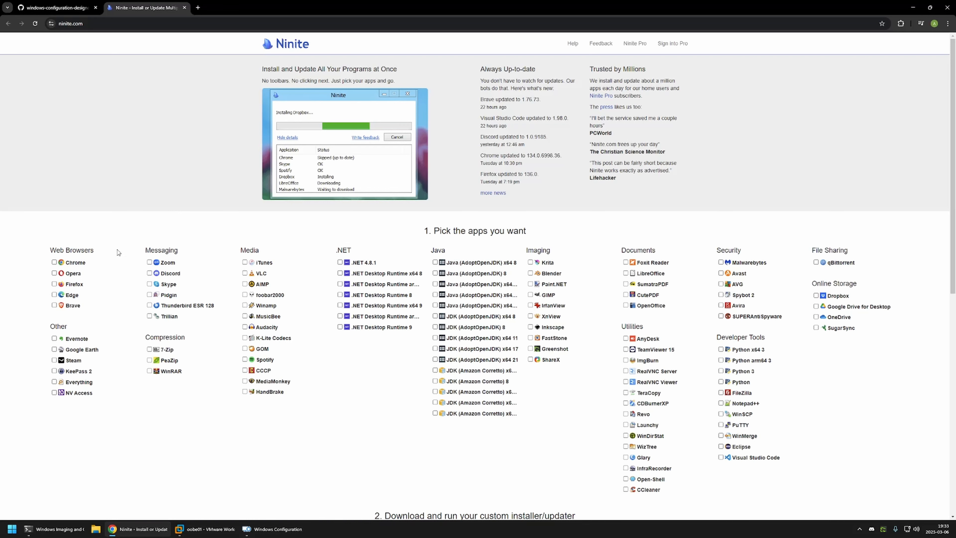
left_click(77, 264)
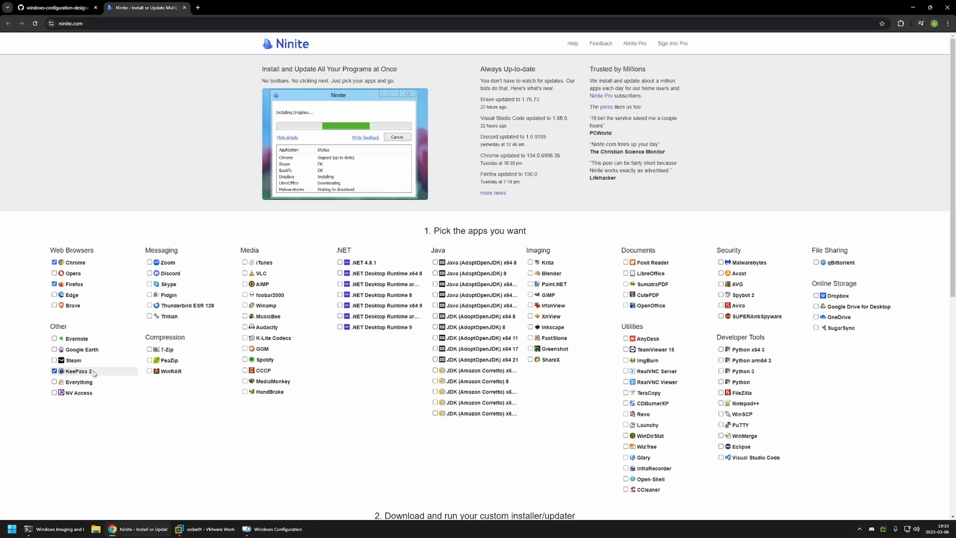
left_click(165, 262)
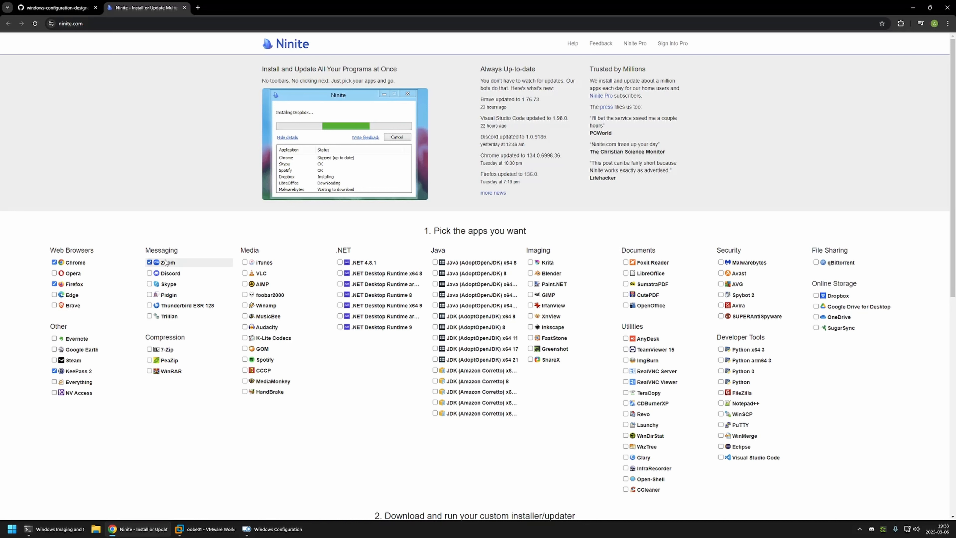
left_click(167, 349)
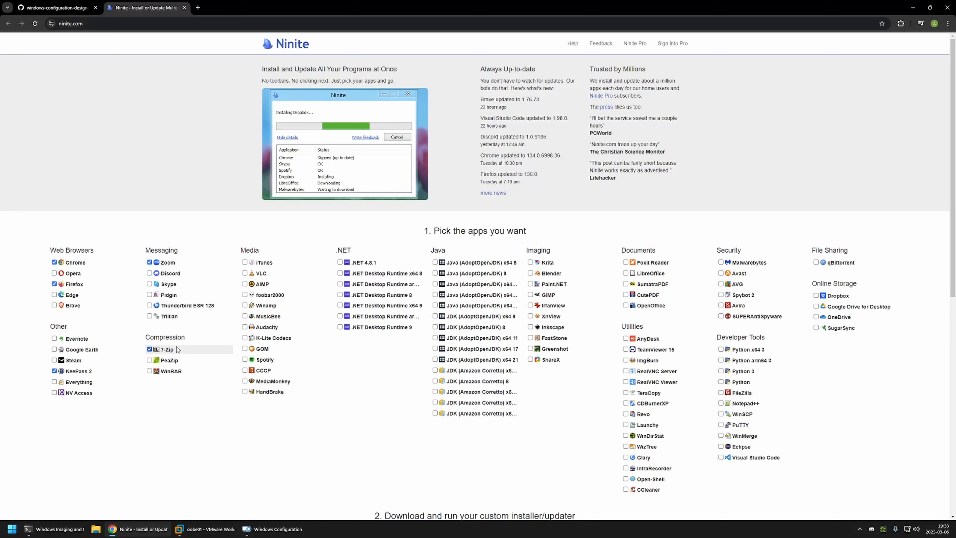
left_click(245, 274)
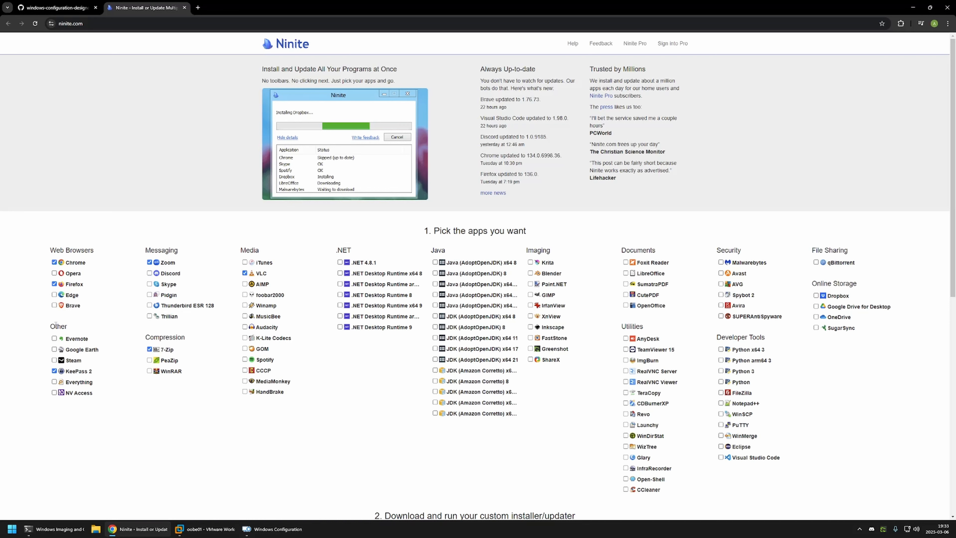
scroll(216, 388, "down", 1)
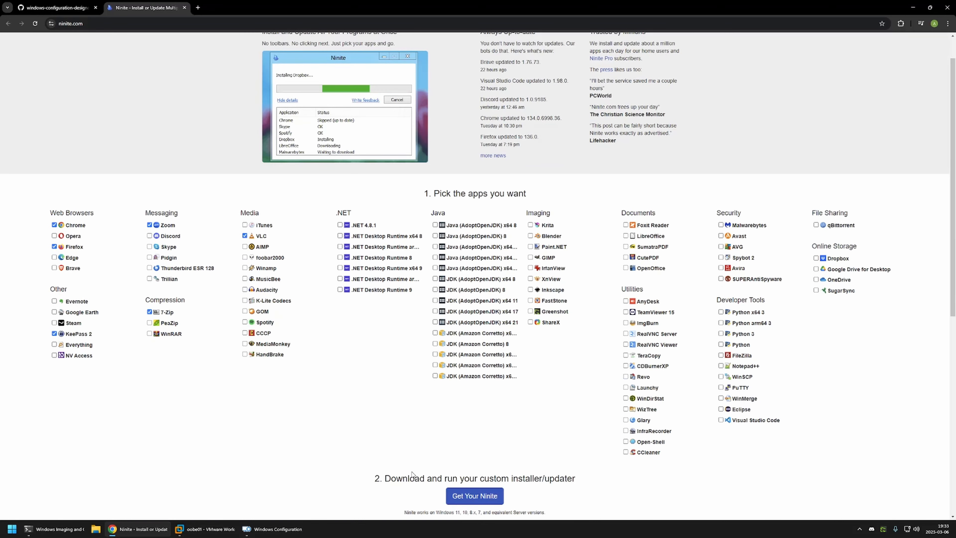
left_click(474, 495)
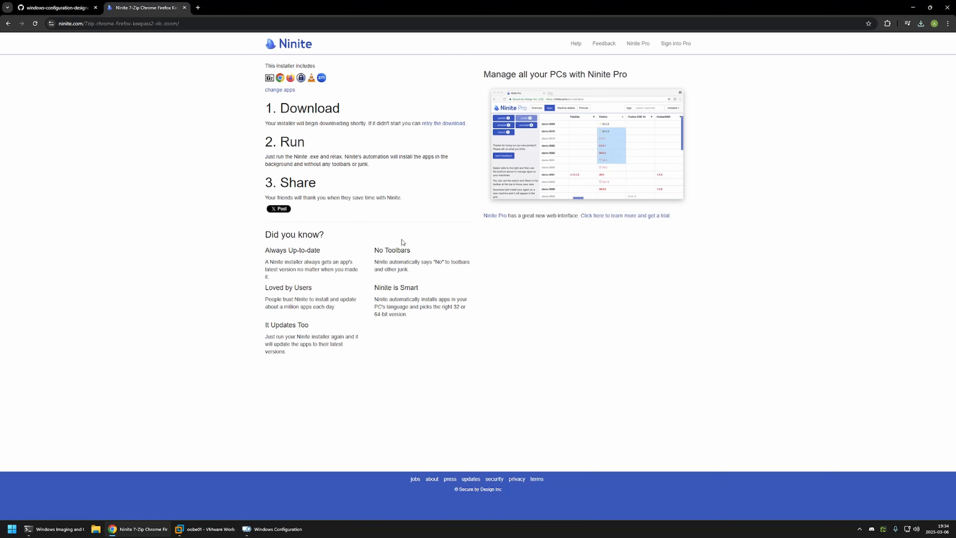
Return to the GitHub repository folder and open the oobe-setup.ps1 script
left_click(56, 8)
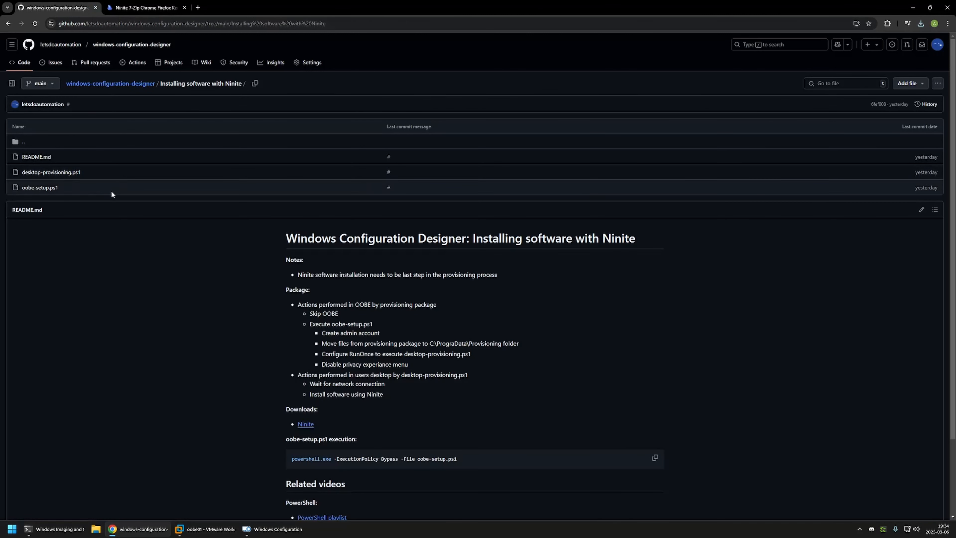
left_click_drag(75, 190, 20, 174)
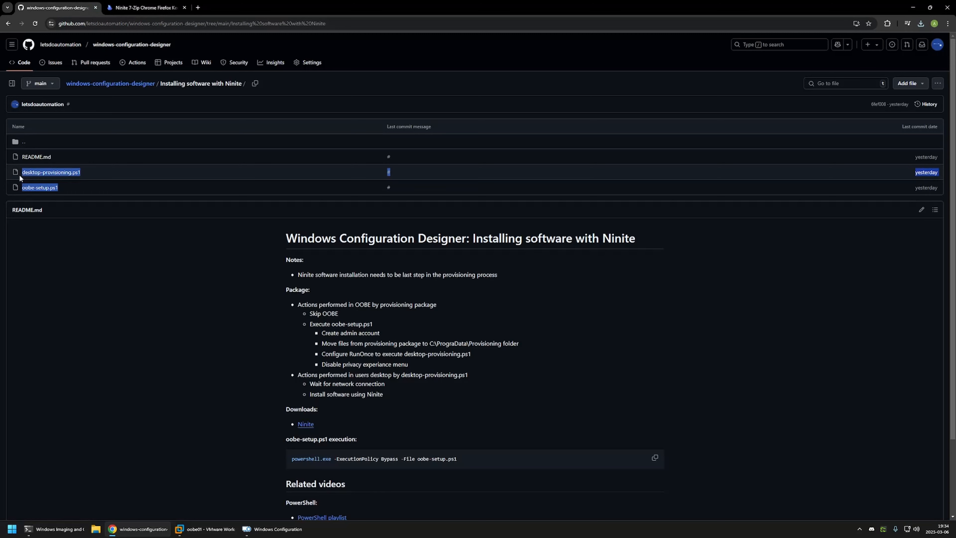
left_click(56, 197)
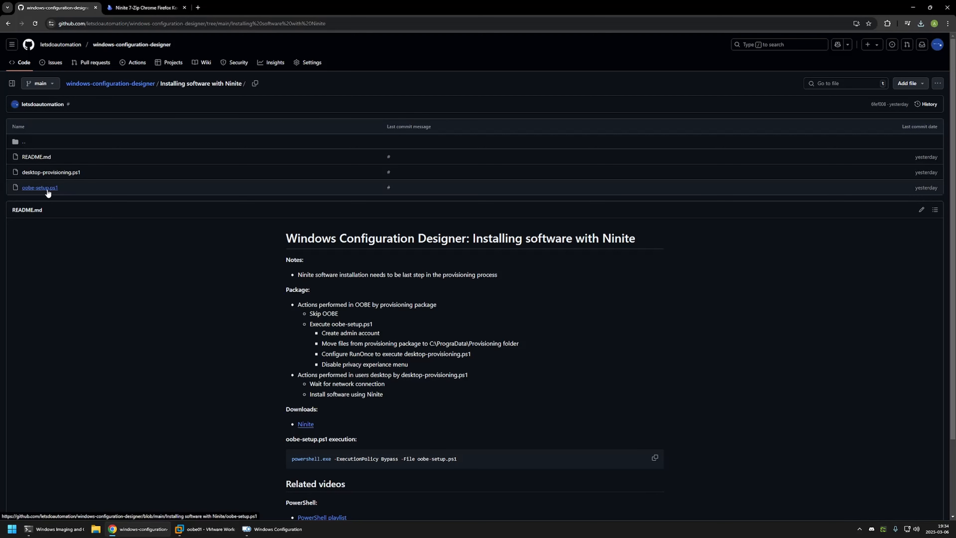
left_click(40, 187)
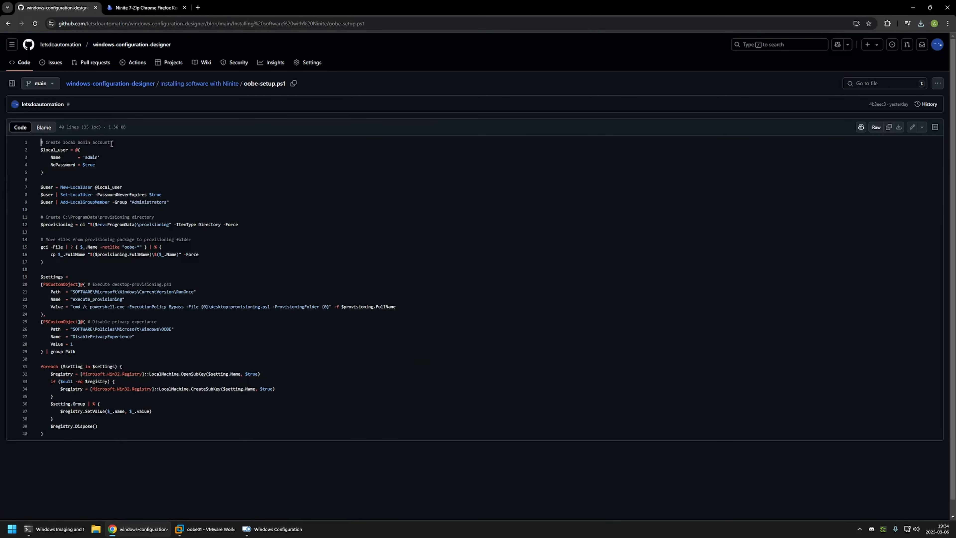
Examine how oobe-setup.ps1 creates the local admin account, copies the package files, and configures the RunOnce and privacy experience registry settings
left_click(114, 140)
left_click_drag(169, 203, 24, 136)
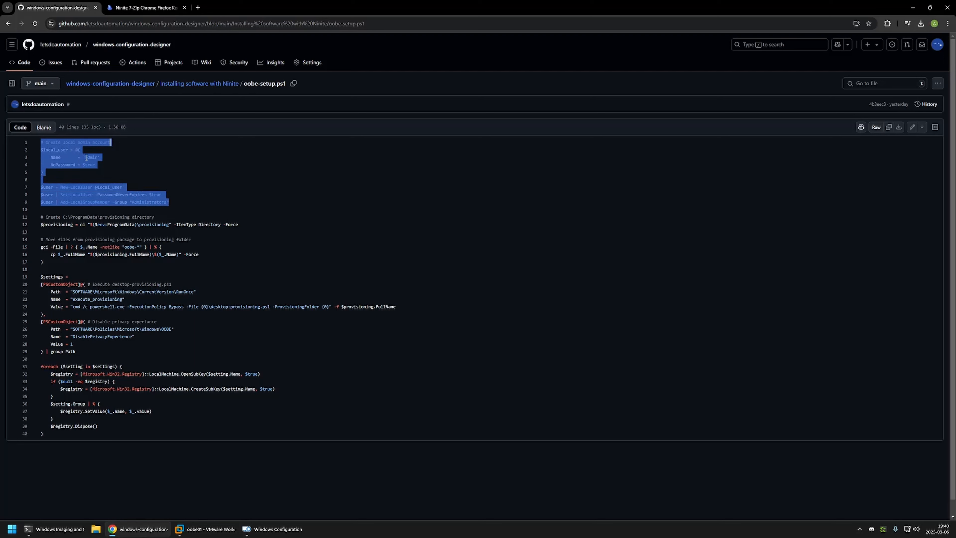
left_click(104, 154)
left_click_drag(83, 157, 100, 157)
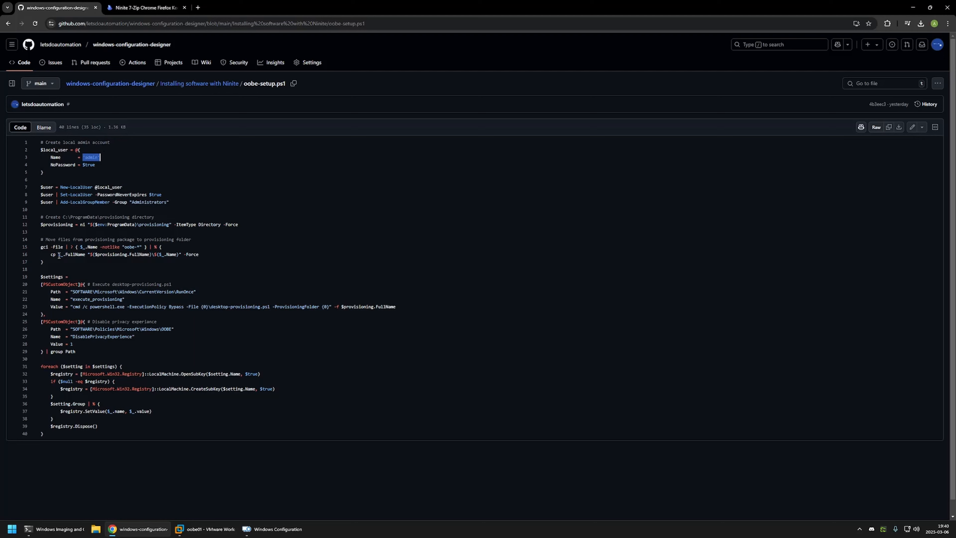
left_click_drag(44, 262, 34, 222)
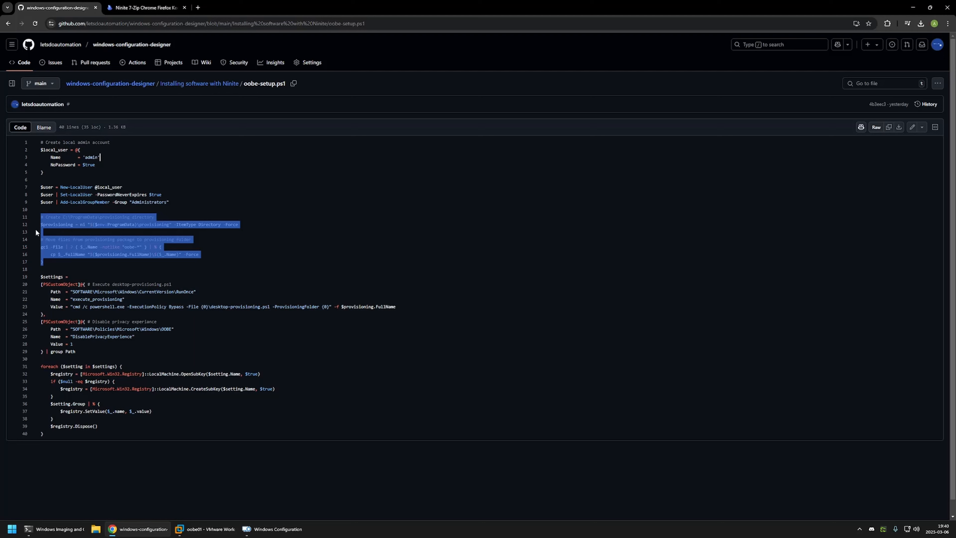
left_click_drag(58, 435, 40, 277)
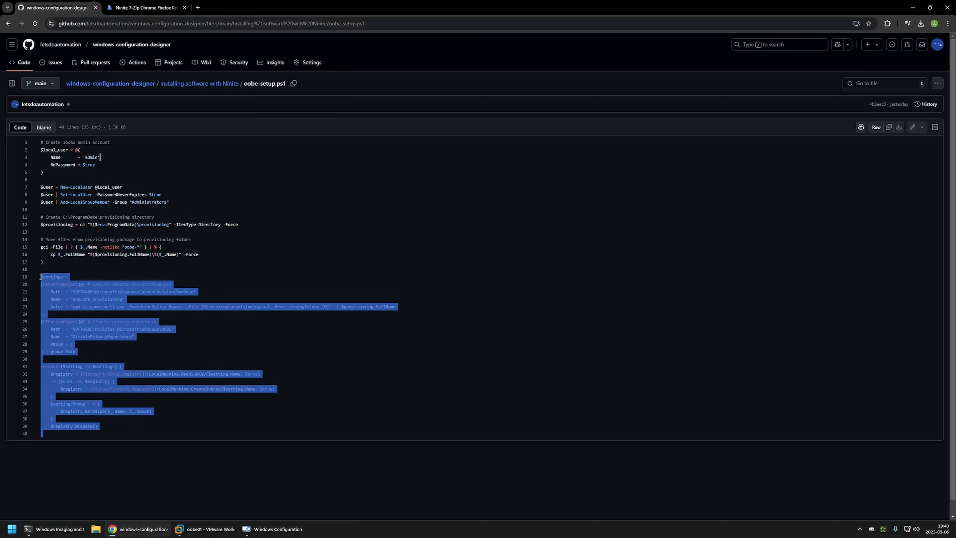
left_click(108, 285)
left_click_drag(52, 315, 34, 280)
left_click(172, 292)
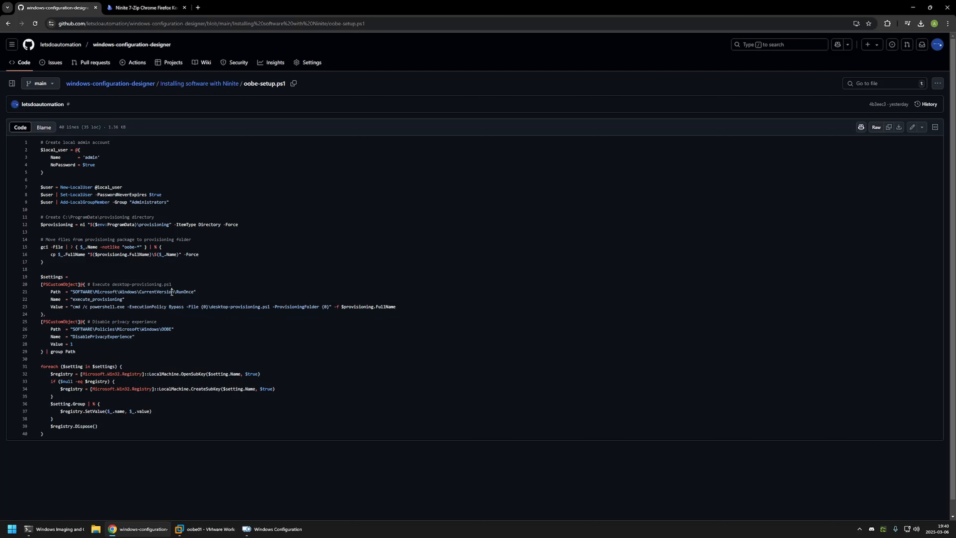
left_click_drag(176, 291, 272, 308)
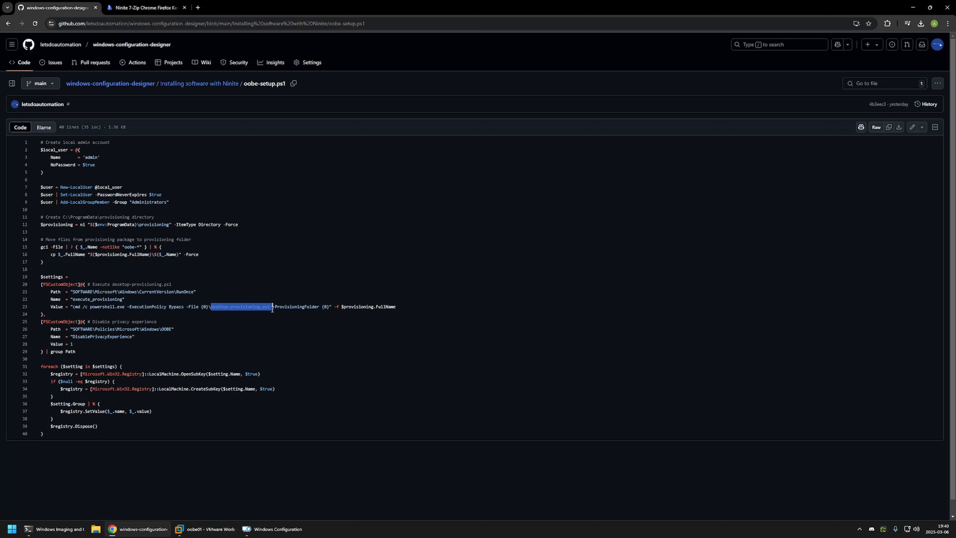
left_click_drag(76, 336, 125, 336)
left_click(136, 336)
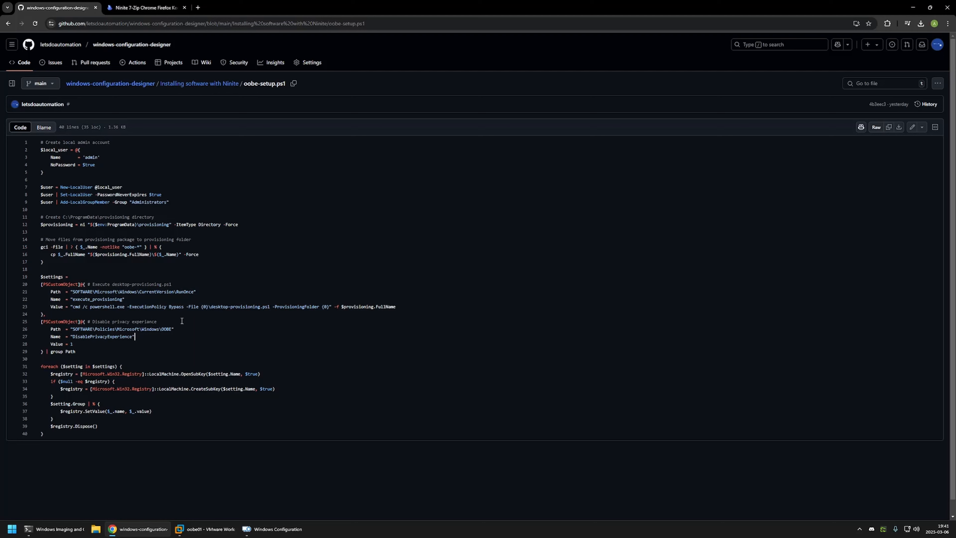
Download oobe-setup.ps1 as a raw file, and open desktop-provisioning.ps1 from the repository folder in a new tab
left_click(899, 127)
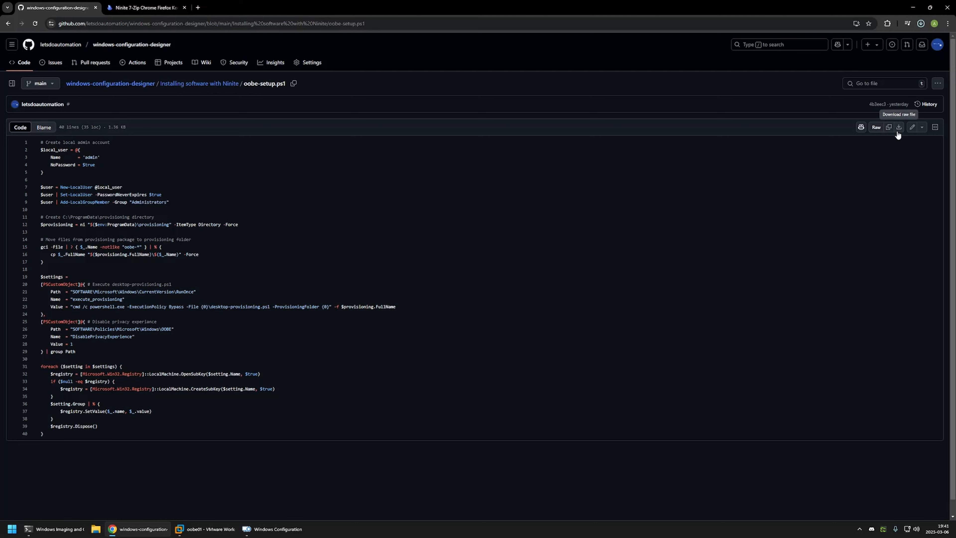
key("alt+Left")
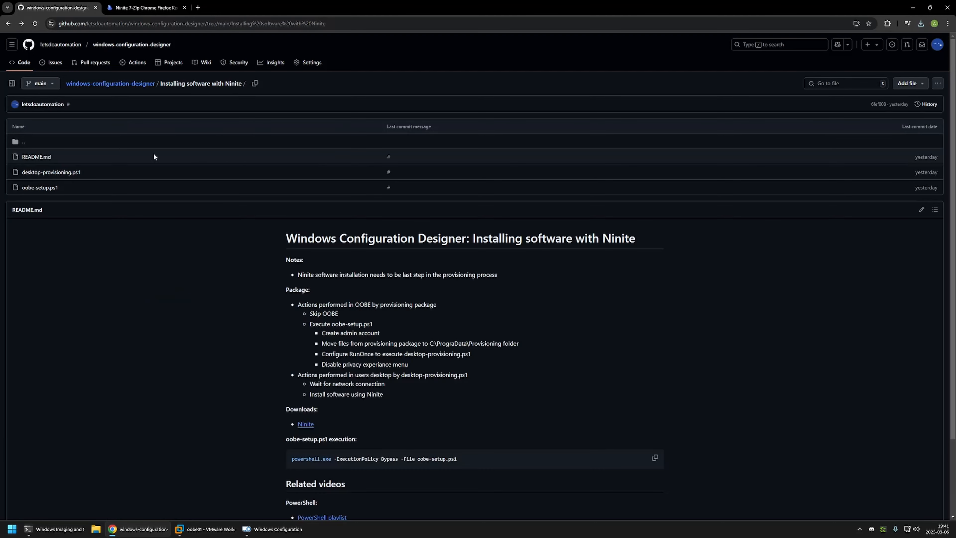
middle_click(64, 173)
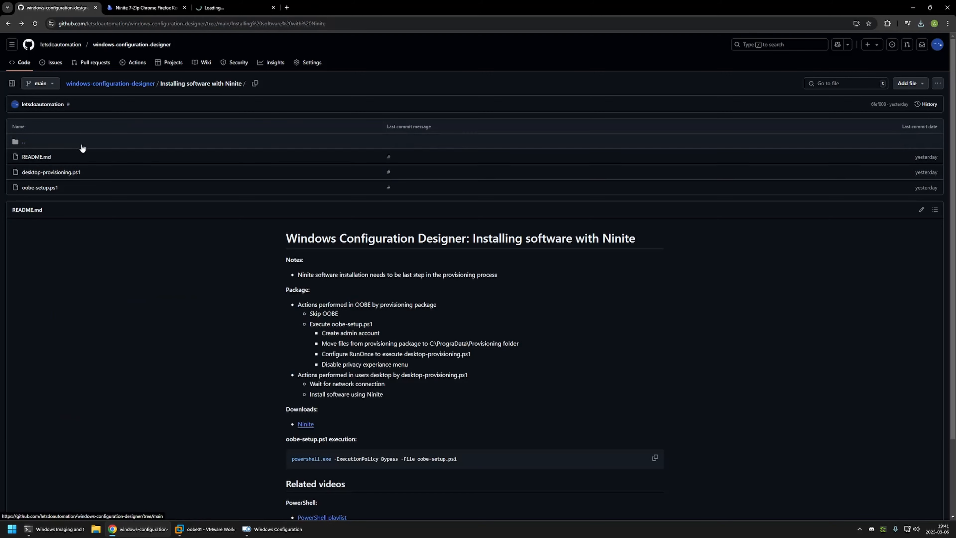
left_click(209, 4)
Examine desktop-provisioning.ps1: the ProvisioningFolder parameter, the wait-for-network loop, the $packages definition, and the foreach installation loop
left_click(158, 150)
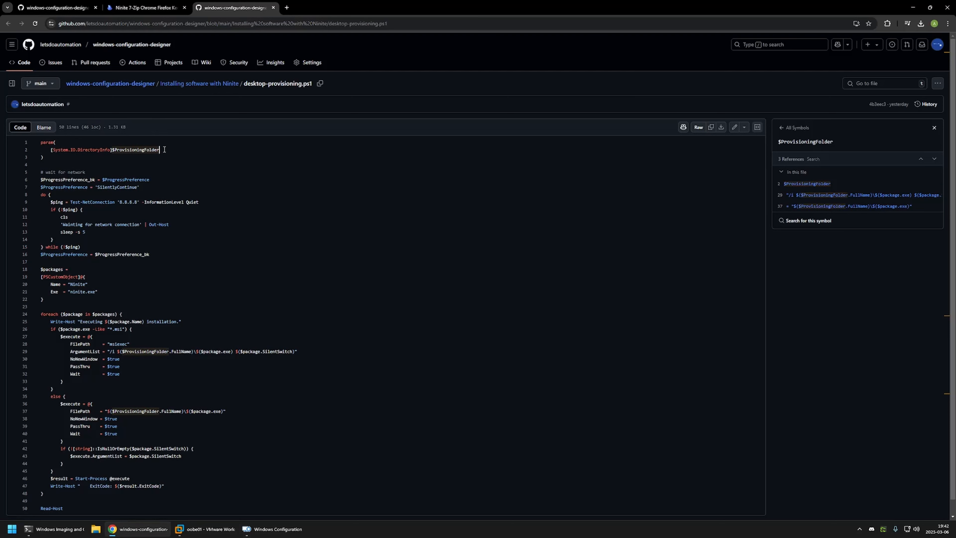
left_click_drag(158, 253, 36, 174)
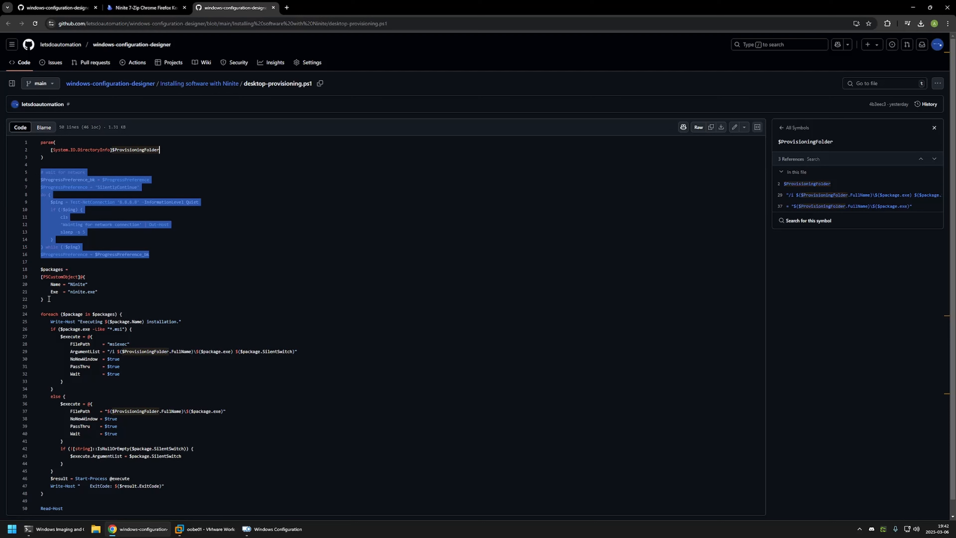
left_click_drag(49, 298, 33, 271)
left_click(77, 270)
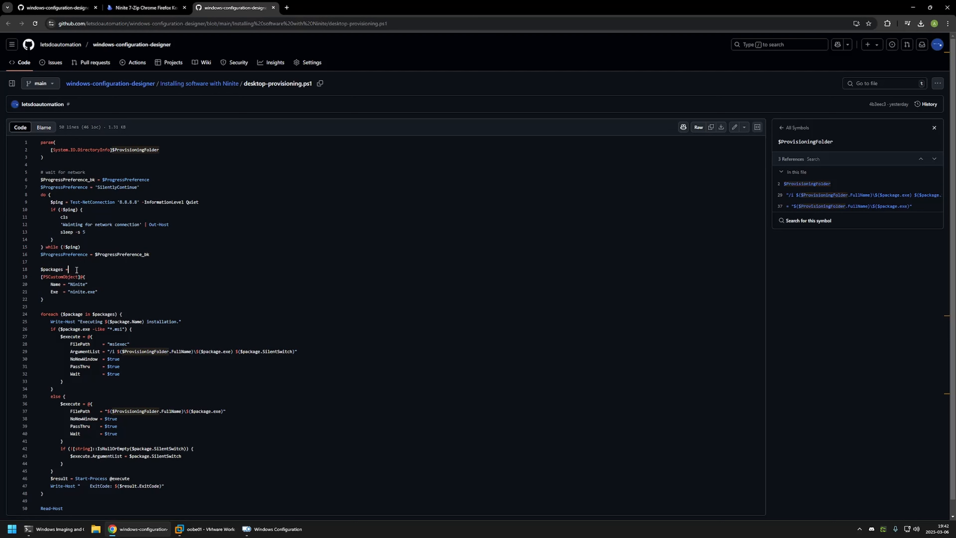
left_click_drag(44, 299, 40, 269)
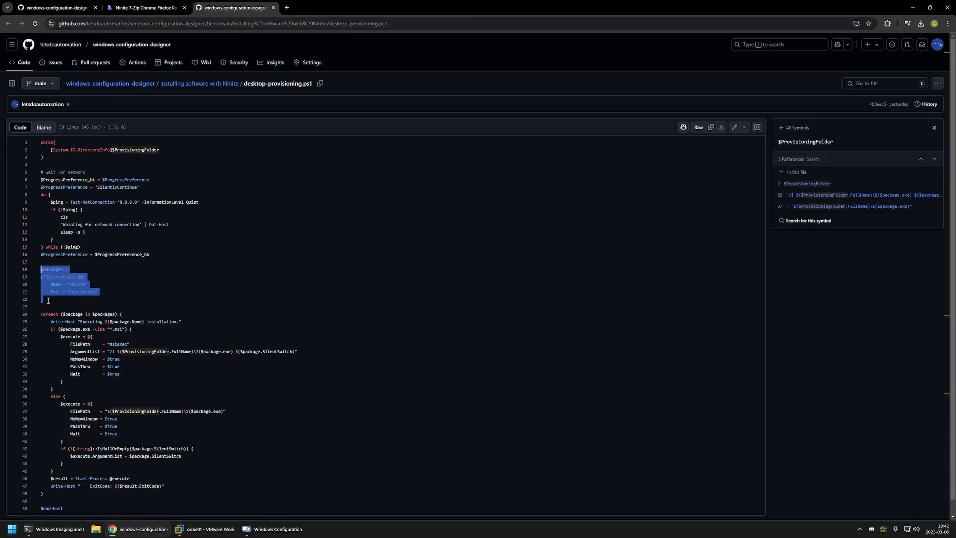
left_click(45, 299)
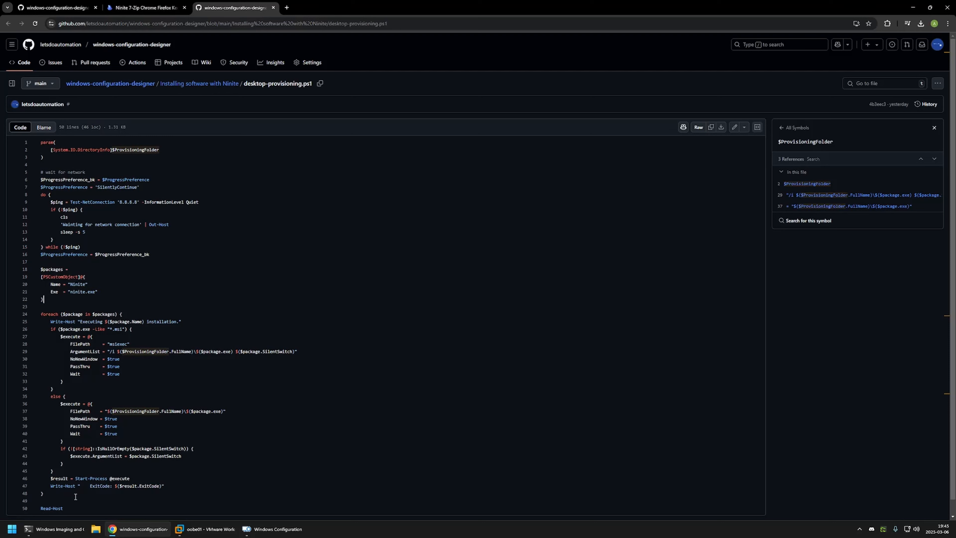
left_click_drag(76, 496, 41, 314)
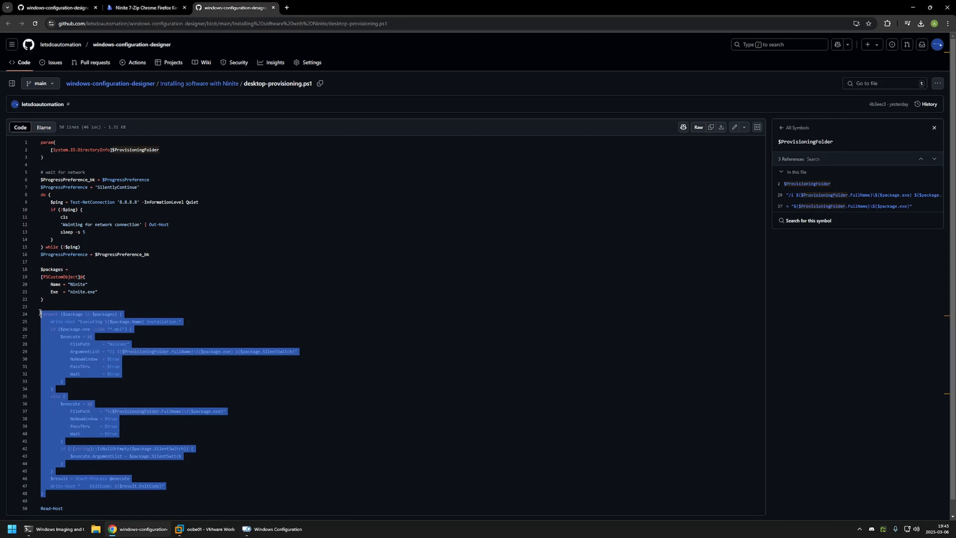
double_click(70, 291)
left_click(50, 300)
left_click_drag(60, 493, 34, 312)
left_click(48, 297)
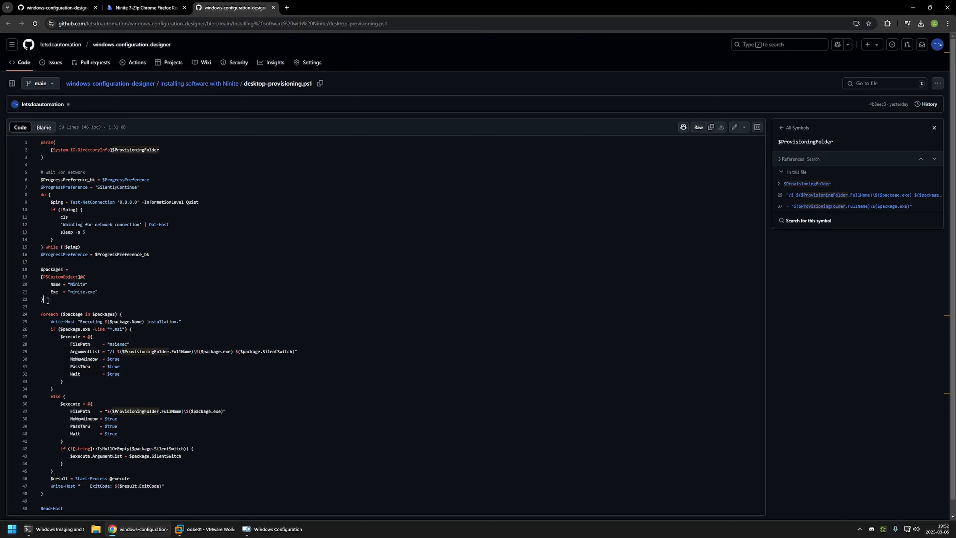
Revisit the Ninite app selection page, return to desktop-provisioning.ps1, and re-examine its $packages definition
left_click(140, 8)
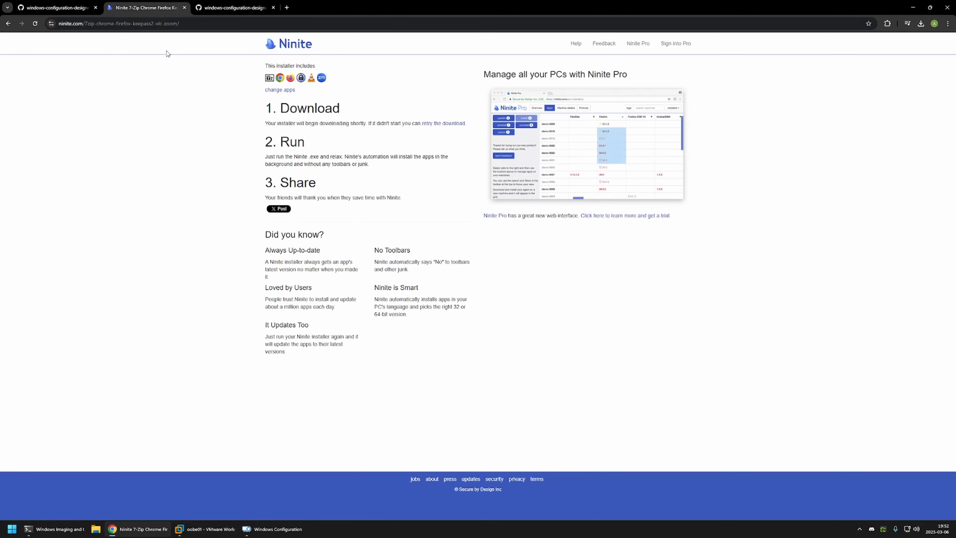
key("alt+Left")
left_click_drag(850, 453, 334, 383)
left_click(232, 5)
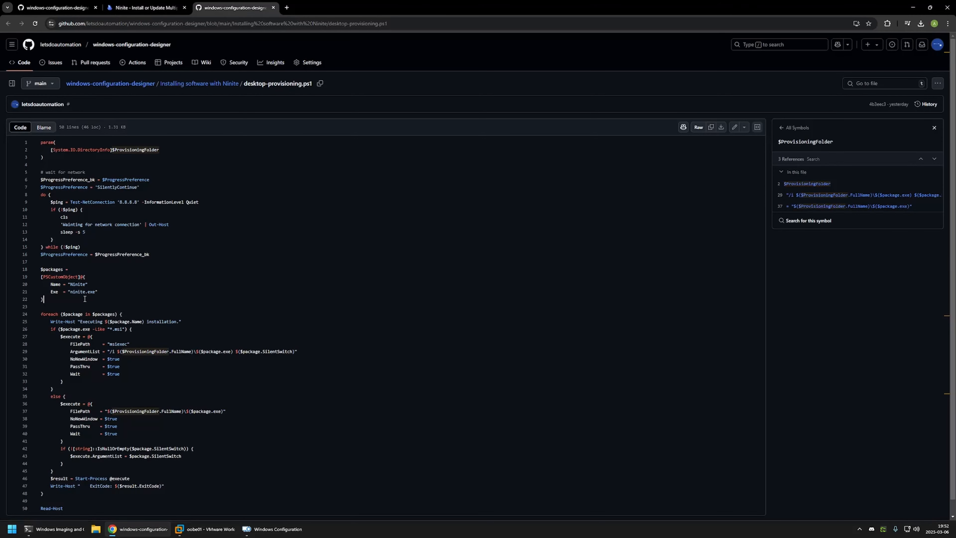
left_click_drag(57, 306, 33, 267)
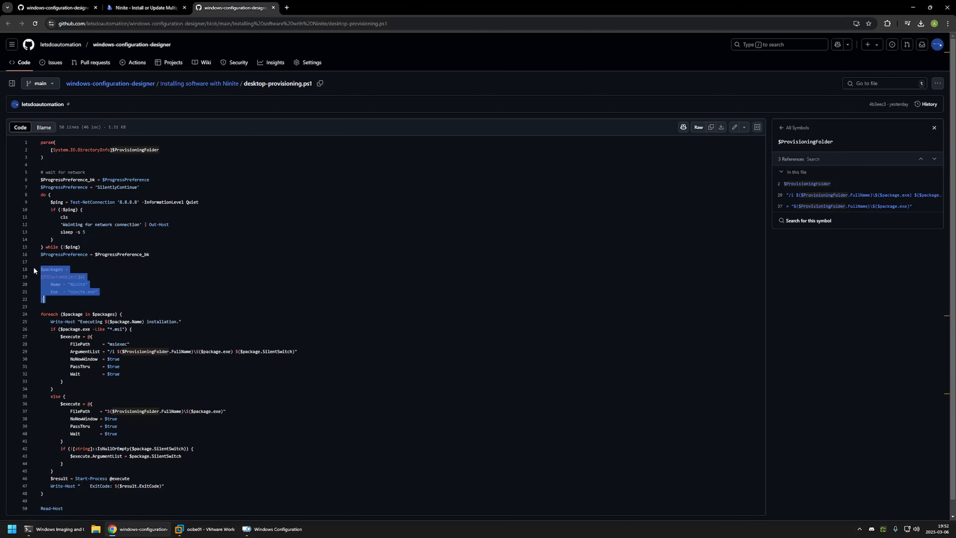
left_click(48, 299)
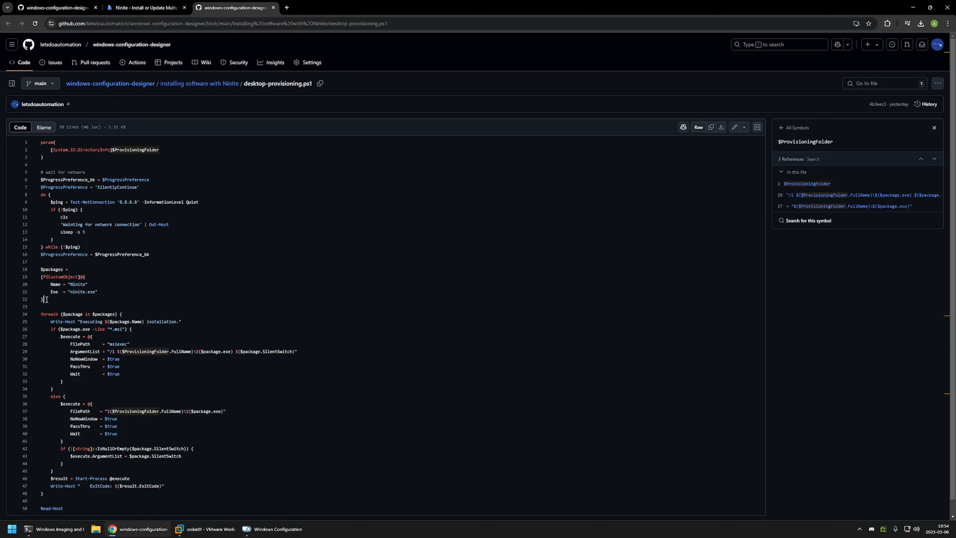
left_click_drag(46, 299, 33, 267)
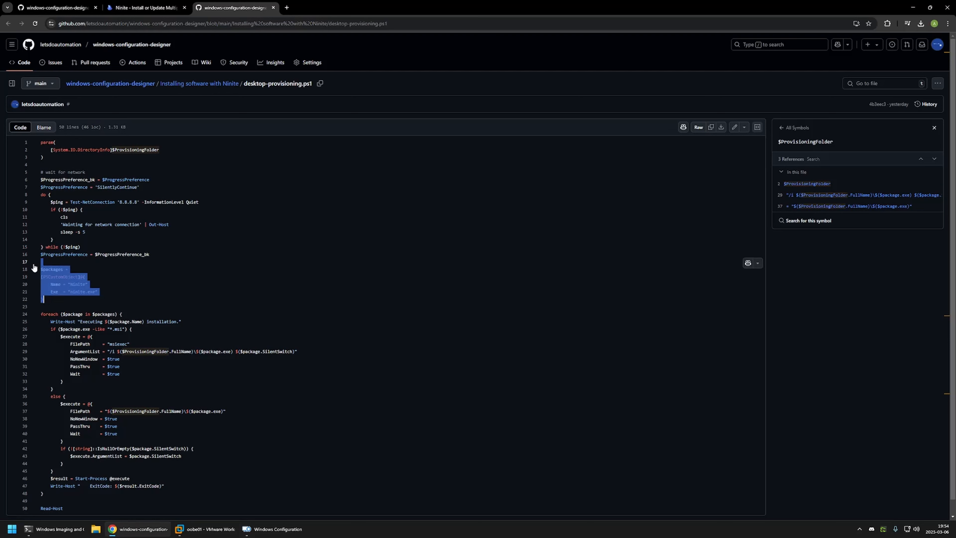
left_click(48, 298)
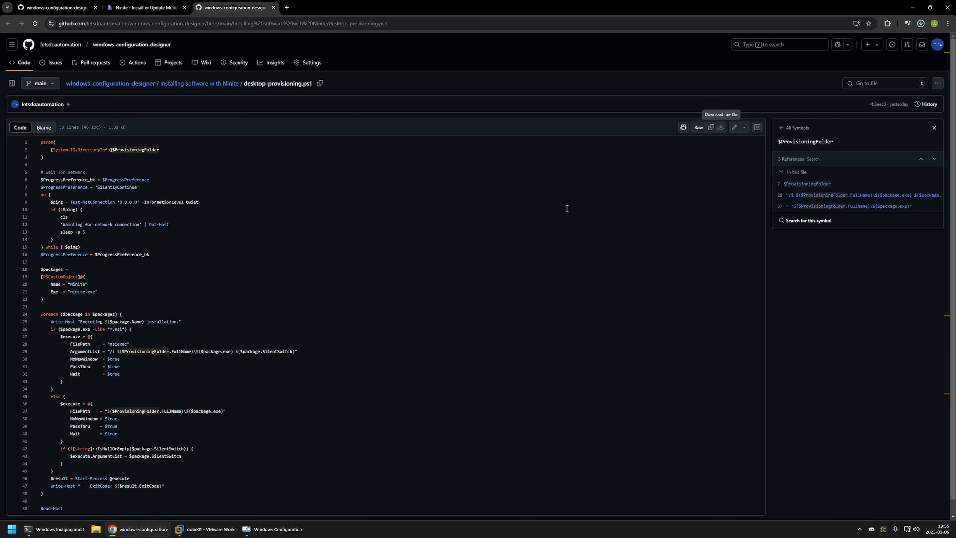
Open the Downloads folder in File Explorer and review the two PowerShell scripts and the Ninite installer
right_click(101, 533)
left_click(136, 423)
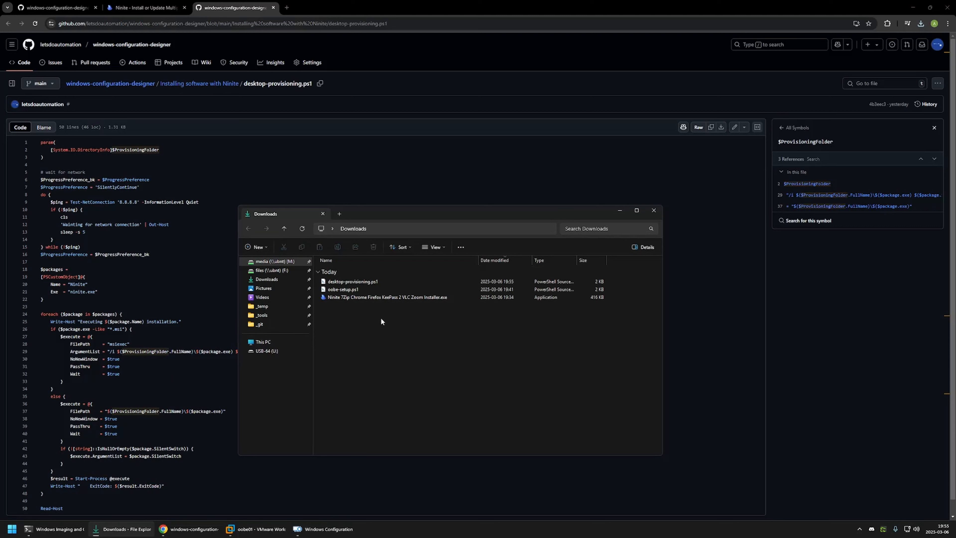
left_click_drag(381, 317, 334, 274)
left_click(335, 304)
left_click_drag(615, 290, 537, 274)
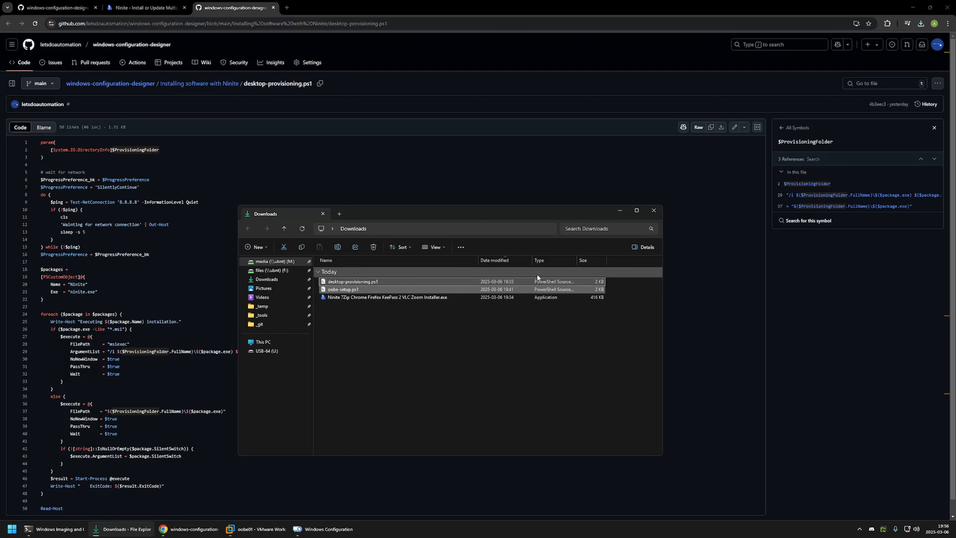
left_click(386, 305)
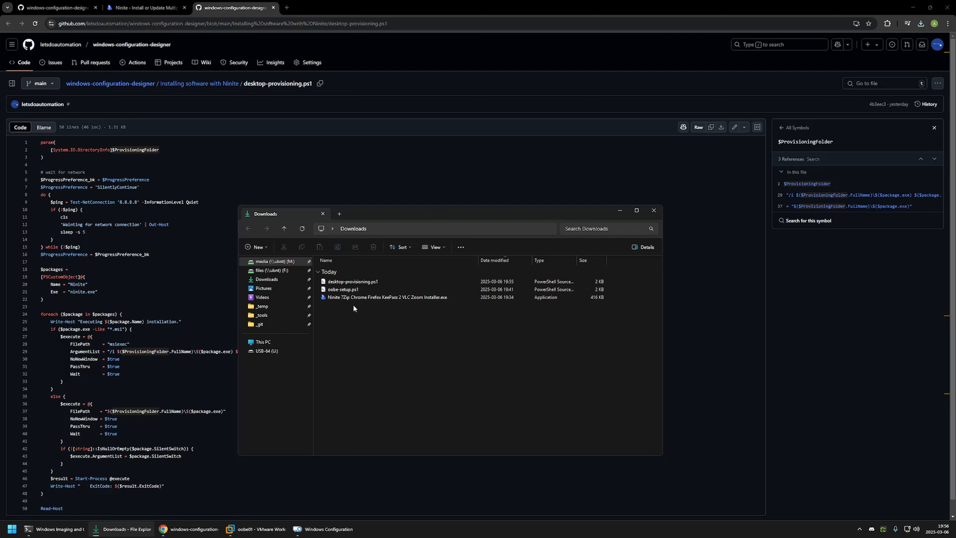
Rename the downloaded Ninite installer to ninite.exe
right_click(347, 295)
left_click(381, 443)
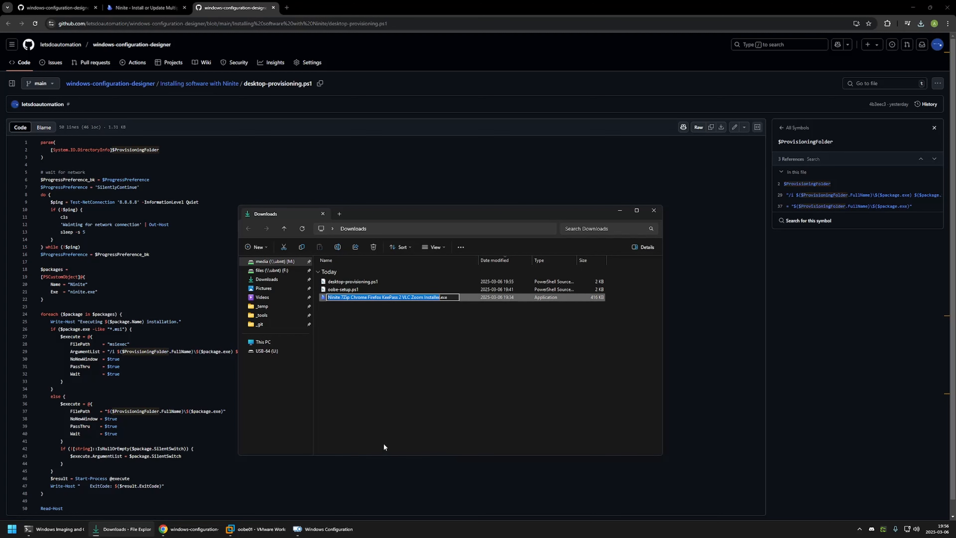
type("nini")
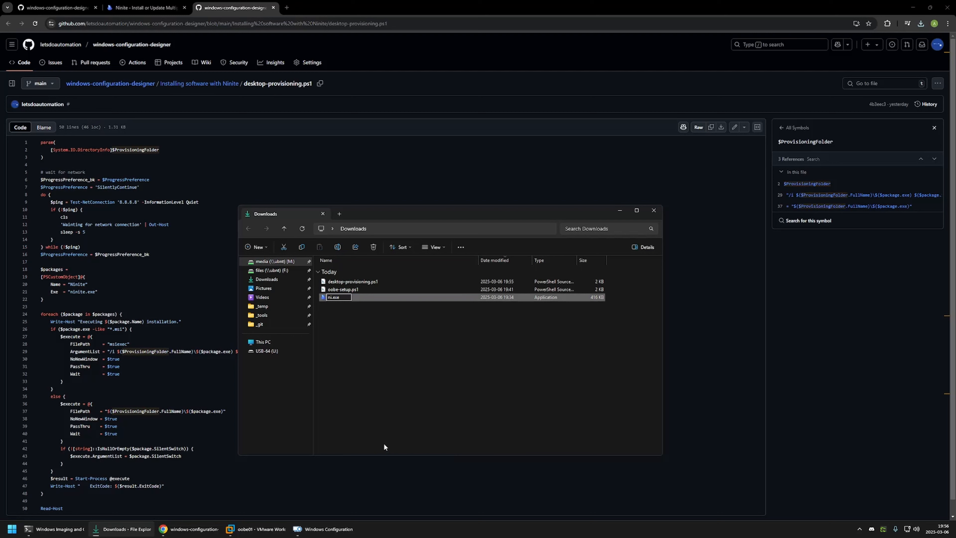
type("te")
key("Return")
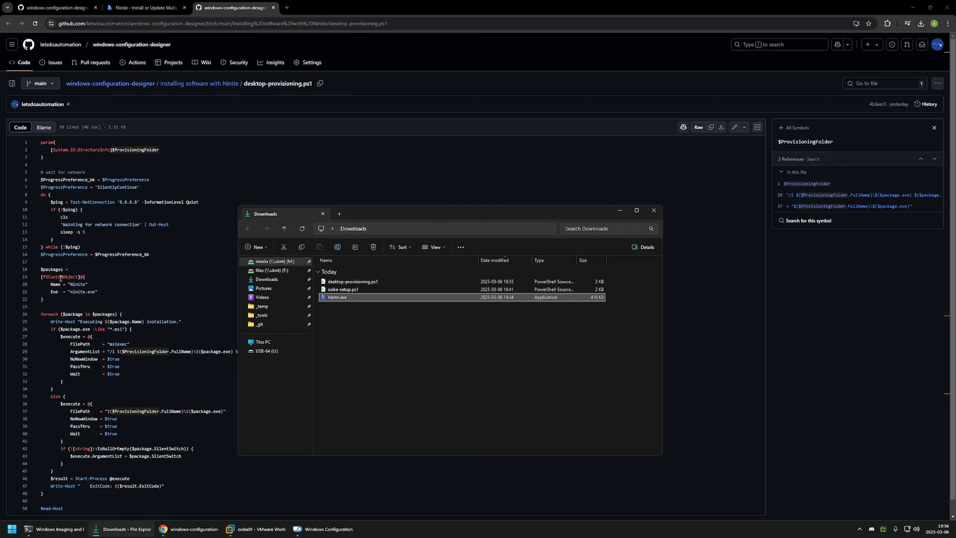
Compare the installer's file name with the Exe value in the $packages block of desktop-provisioning.ps1
left_click_drag(70, 292, 93, 292)
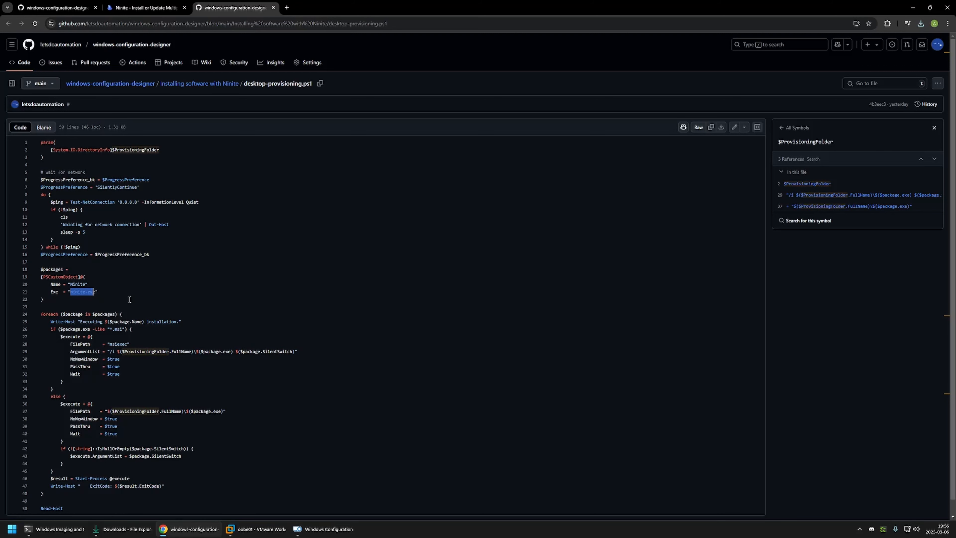
key("alt+Tab")
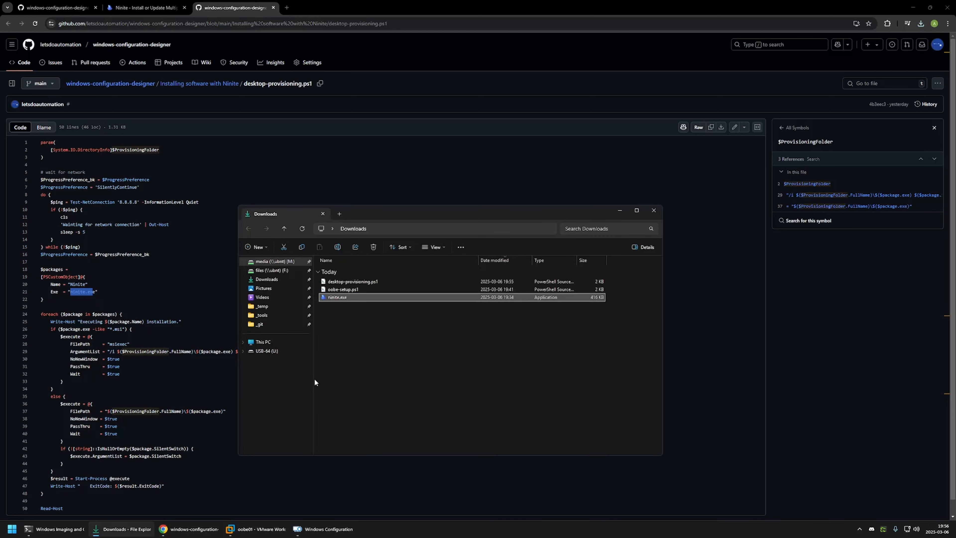
left_click(322, 307)
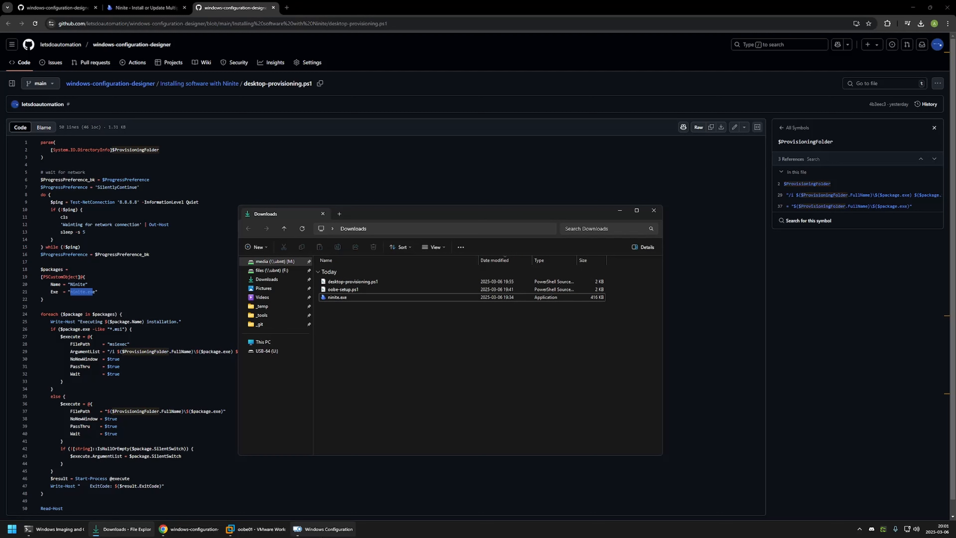
Switch to Windows Configuration Designer and create a project named package for all Windows desktop editions, without importing a provisioning package
left_click(323, 529)
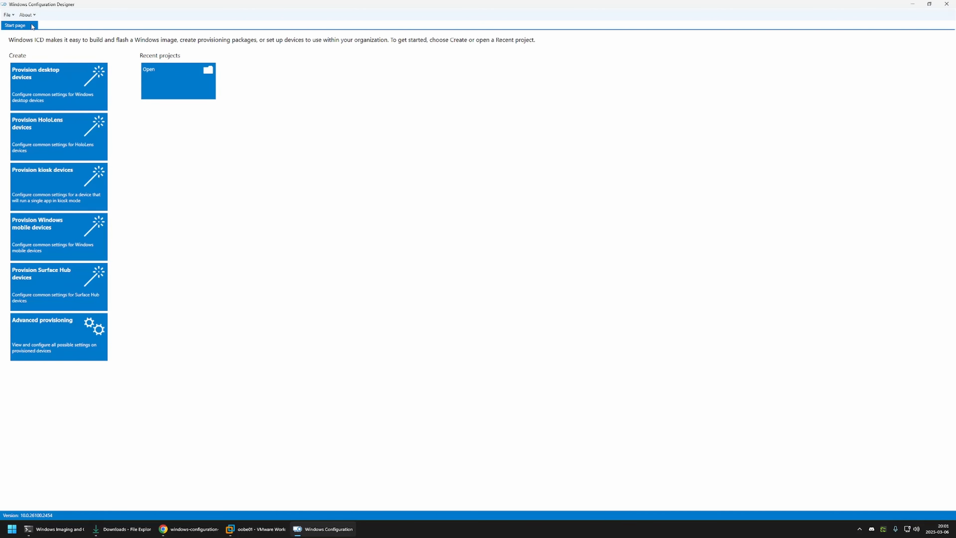
left_click(10, 16)
left_click(13, 25)
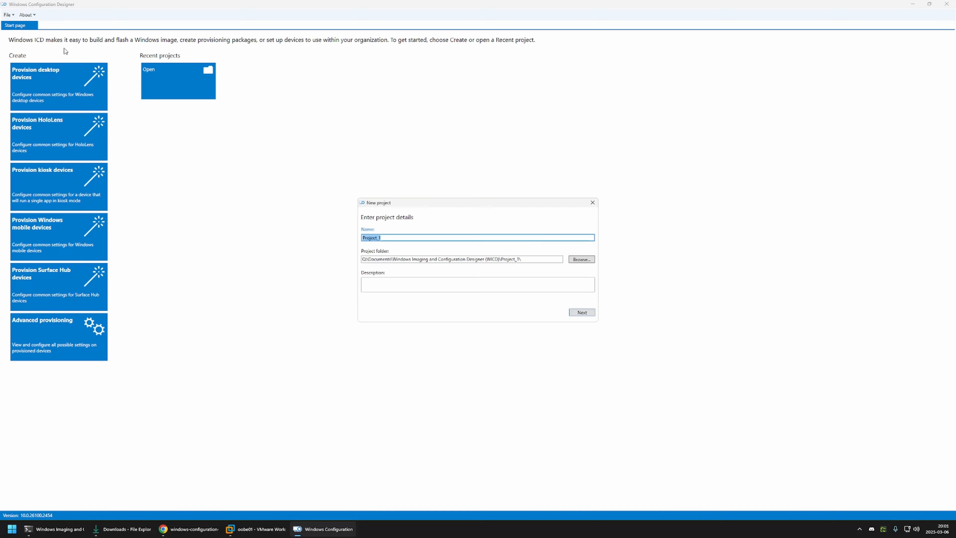
type("package")
left_click(582, 312)
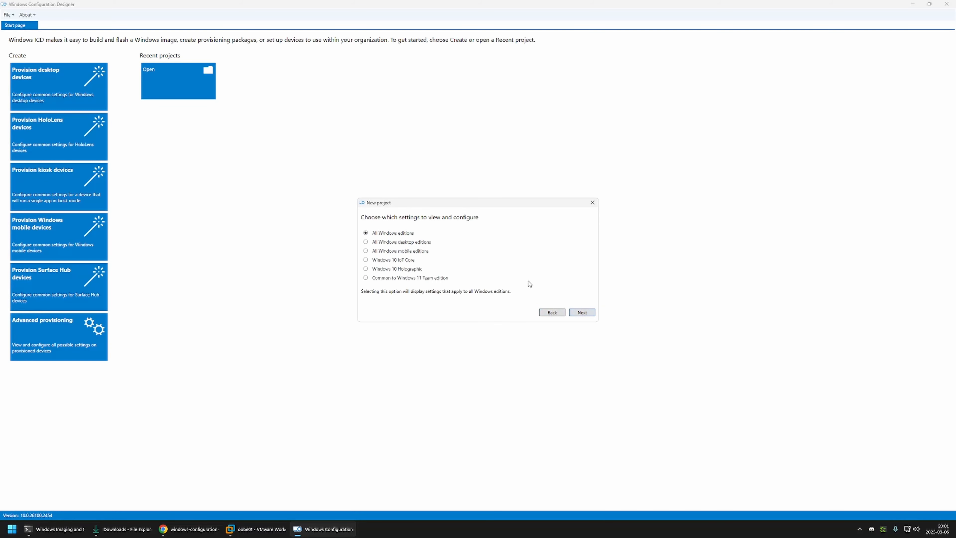
left_click(408, 243)
left_click(582, 312)
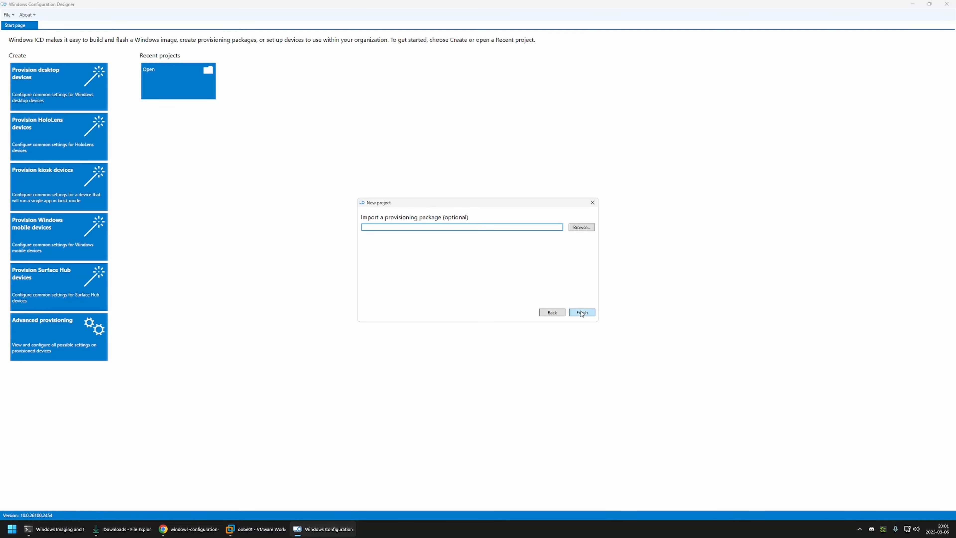
left_click(581, 312)
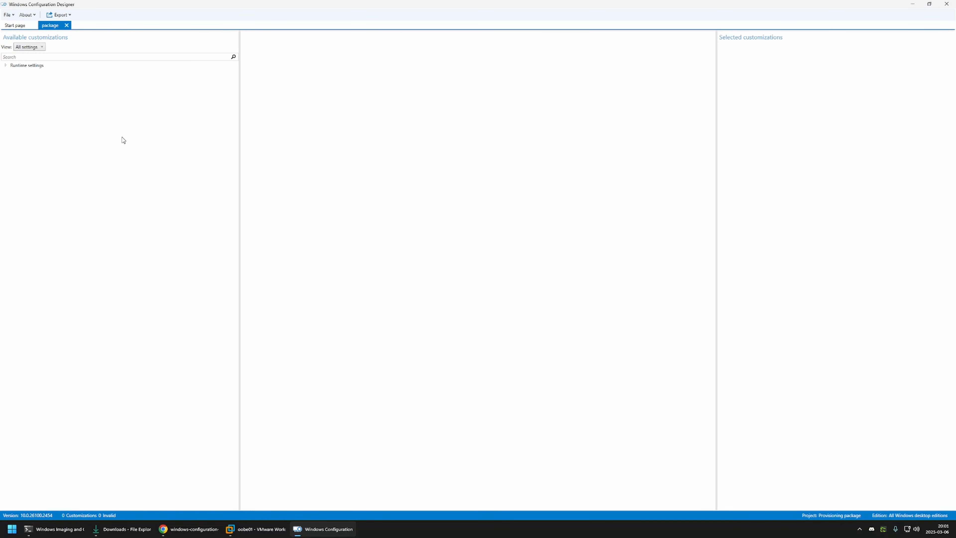
Set HideOobe to TRUE in the OOBE/Desktop runtime settings
left_click(6, 67)
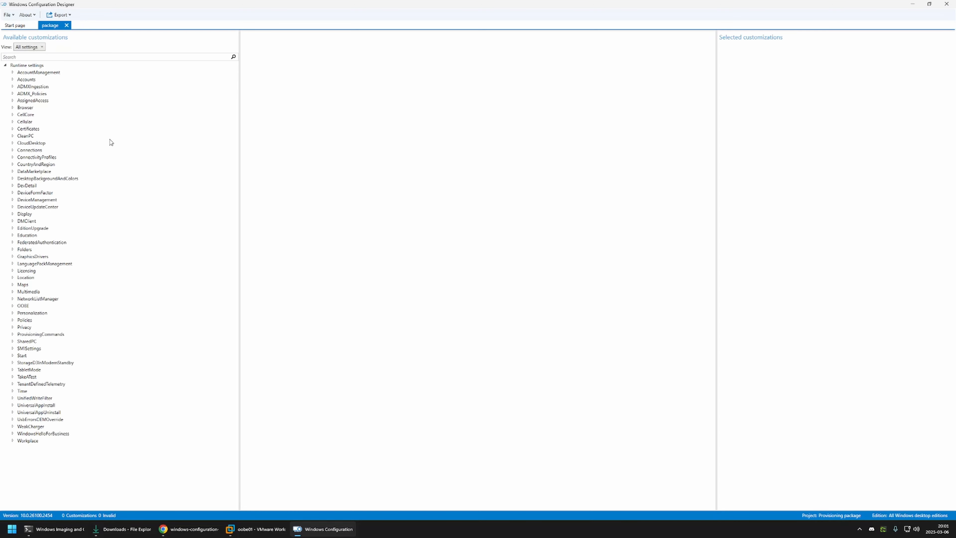
left_click(12, 306)
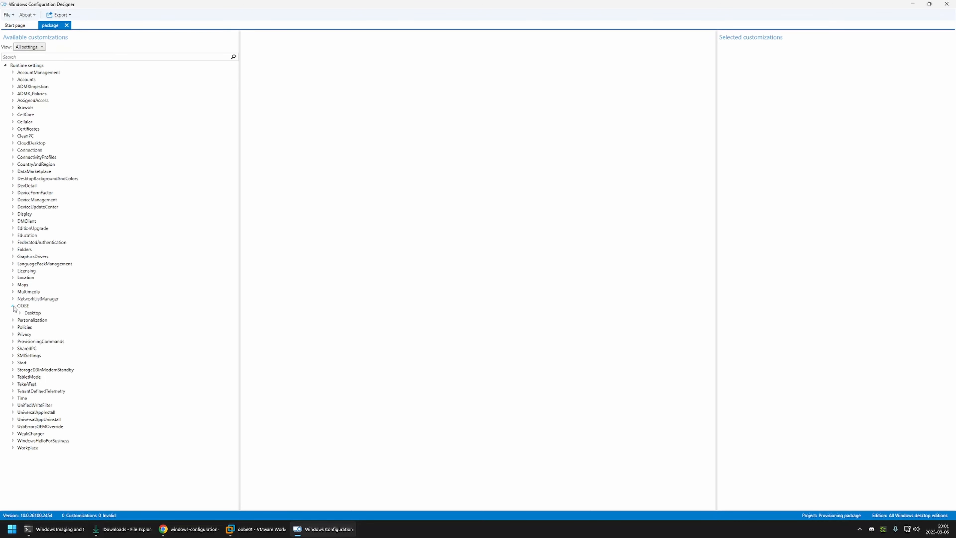
left_click(32, 313)
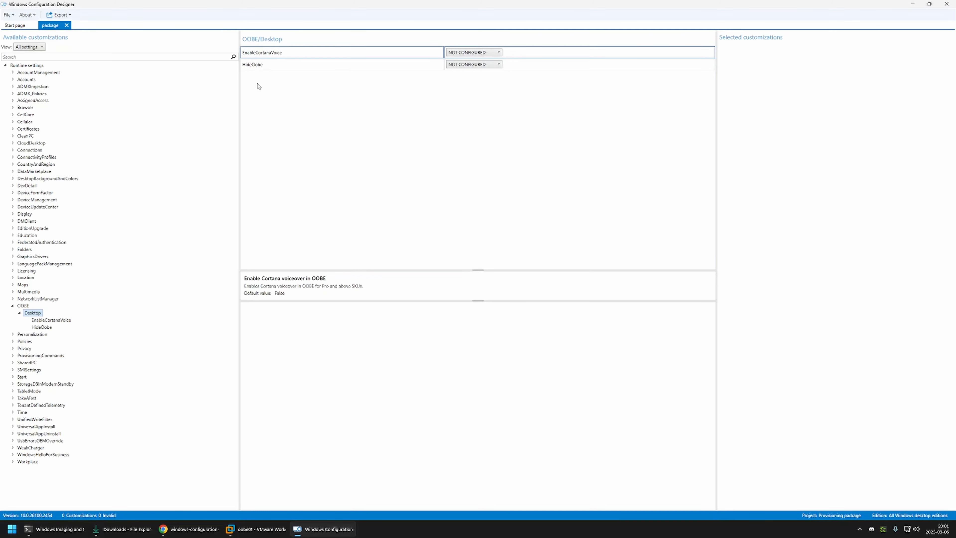
left_click(473, 64)
left_click(467, 87)
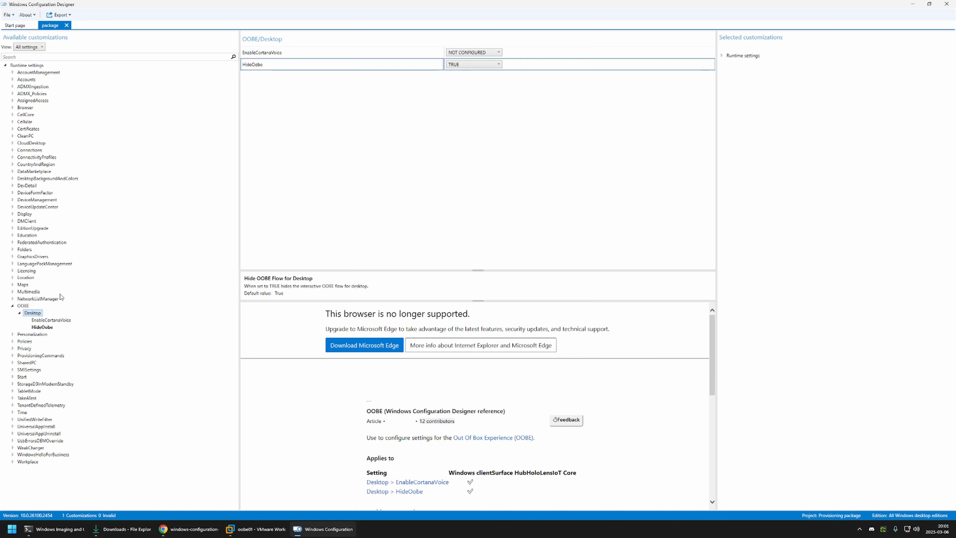
Add desktop-provisioning.ps1, oobe-setup.ps1 and ninite.exe from Downloads to the CommandFiles setting under ProvisioningCommands/DeviceContext
left_click(13, 355)
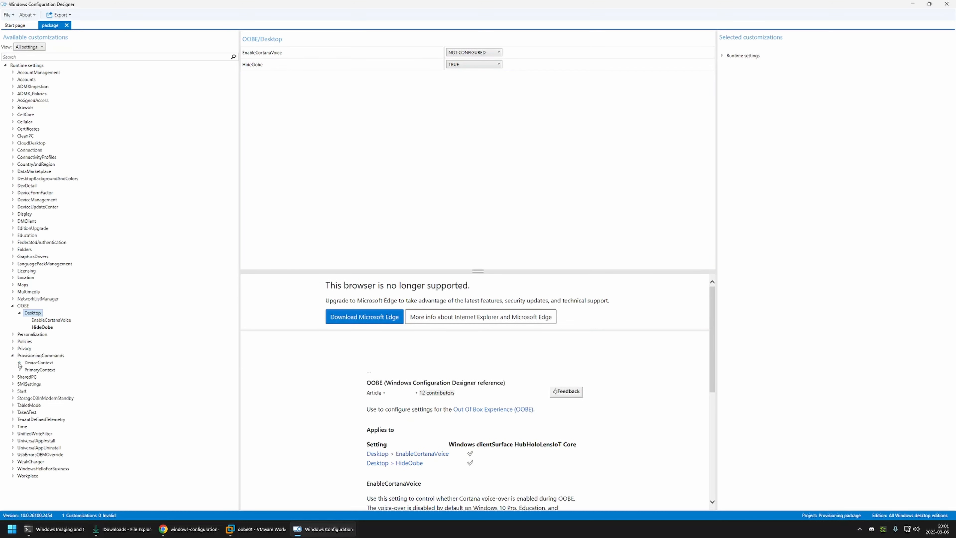
left_click(20, 362)
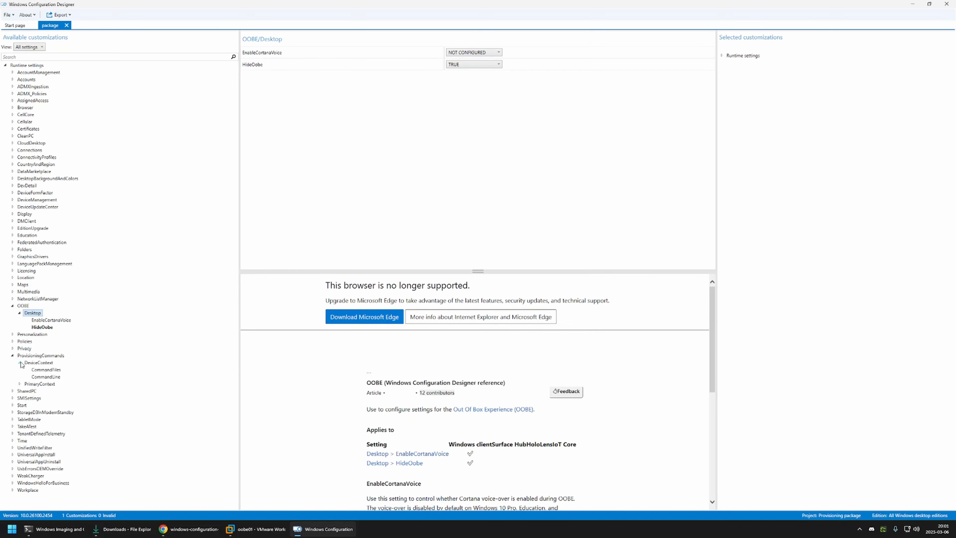
left_click(59, 370)
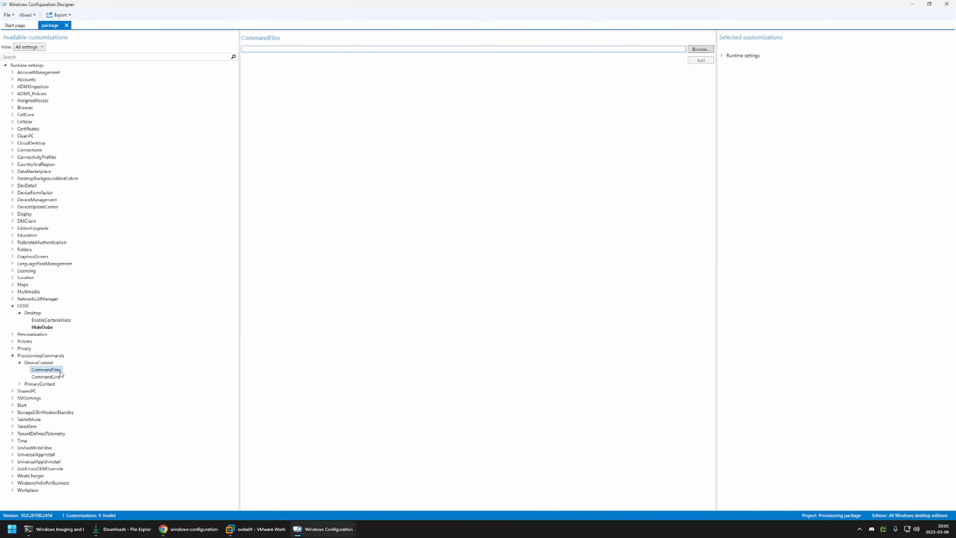
left_click(694, 50)
left_click(22, 108)
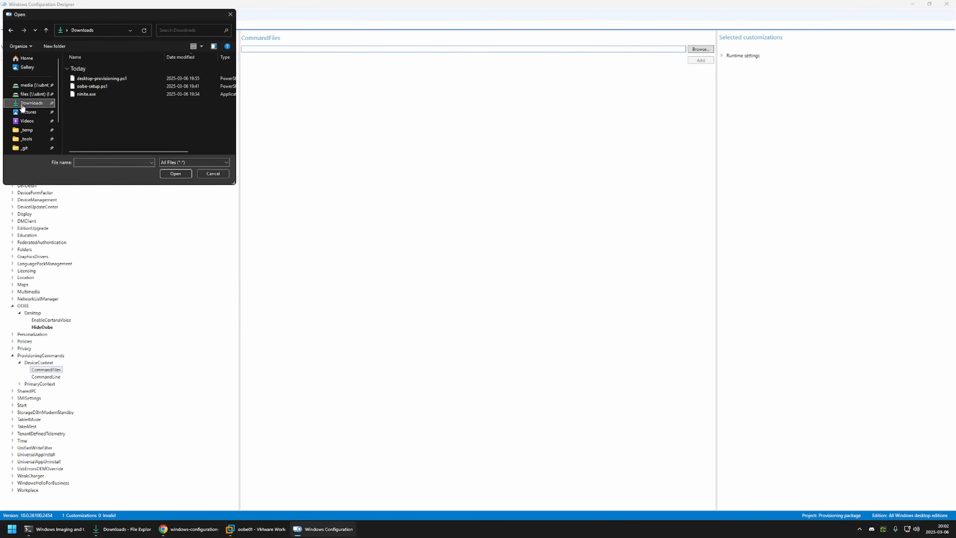
left_click_drag(145, 113, 97, 70)
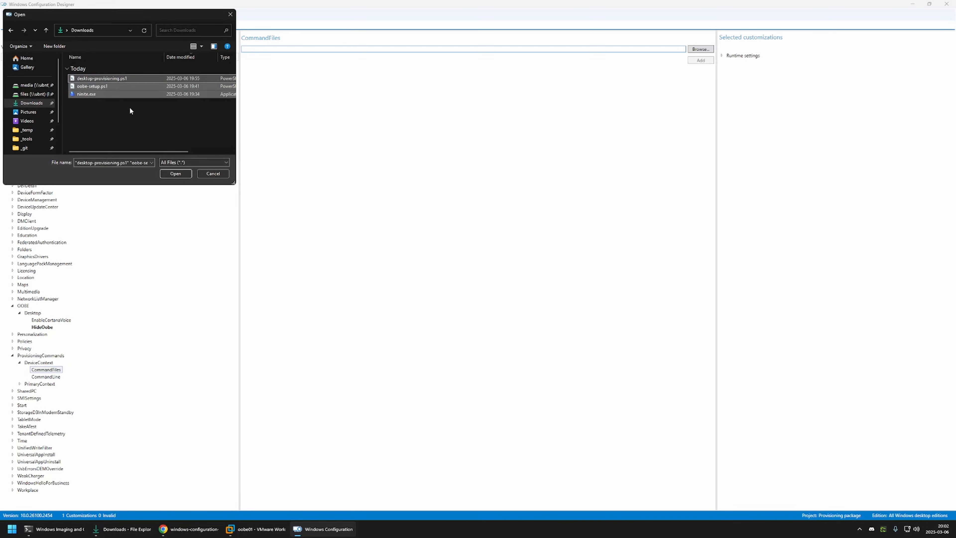
left_click(178, 174)
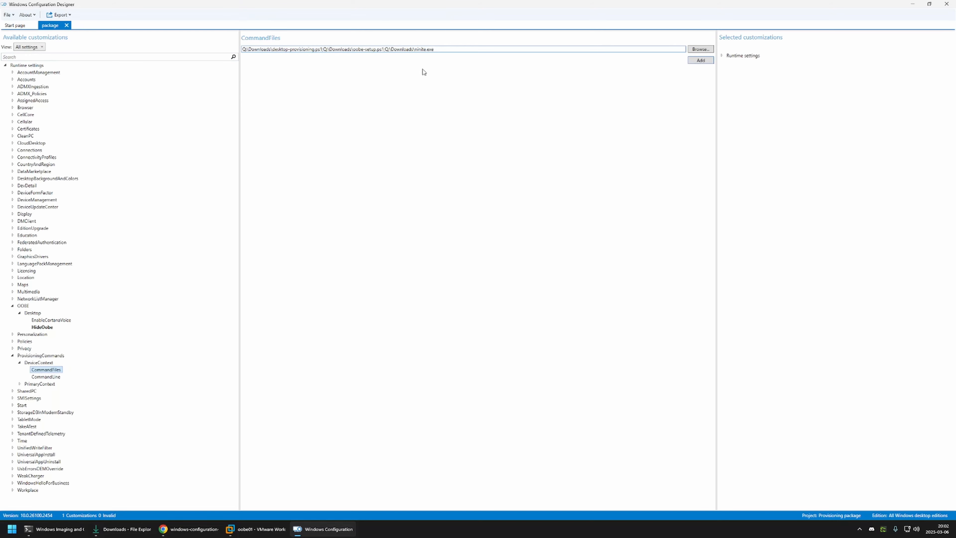
left_click(699, 61)
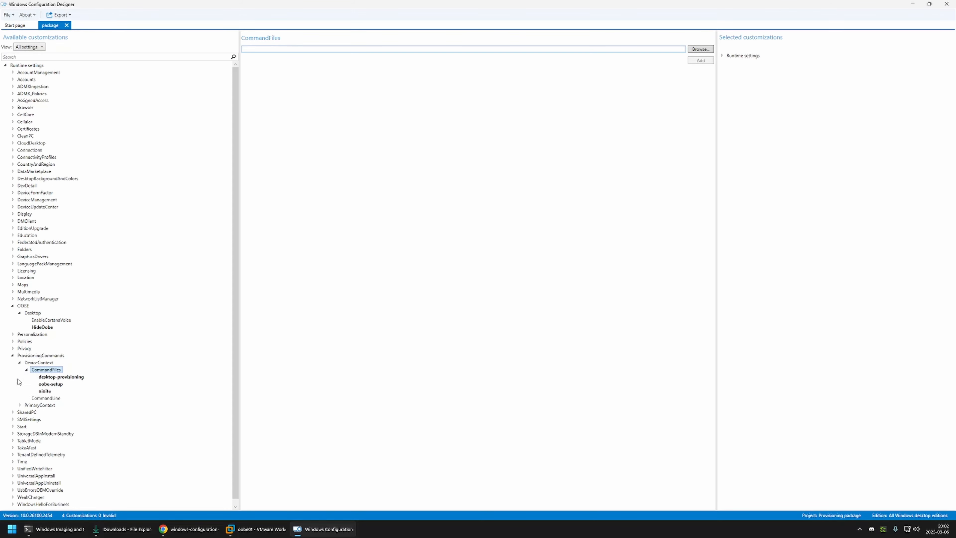
Set the DeviceContext CommandLine to "powershell.exe -ExecutionPolicy Bypass -File oobe-setup.ps1", copied from the GitHub README in Chrome
left_click(56, 399)
left_click(186, 528)
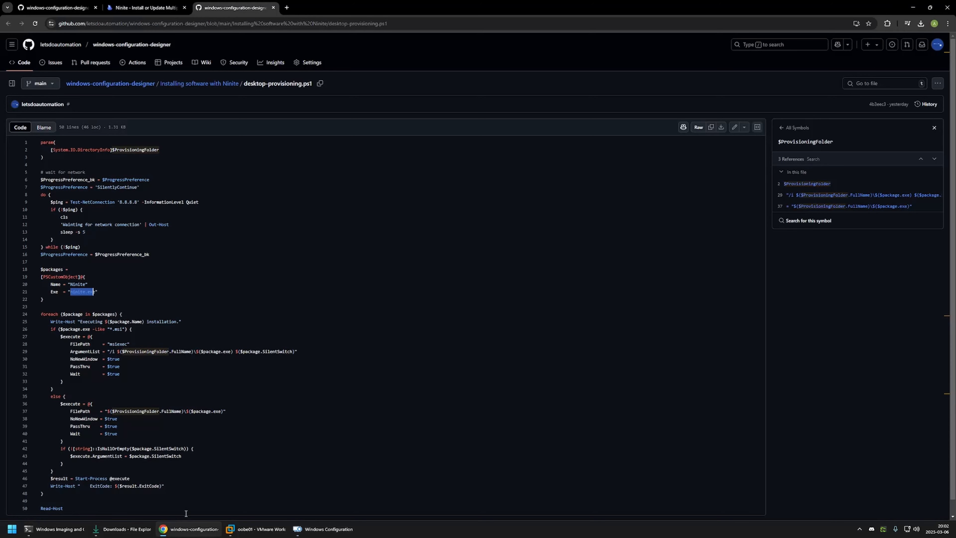
left_click(53, 8)
scroll(388, 319, "down", 2)
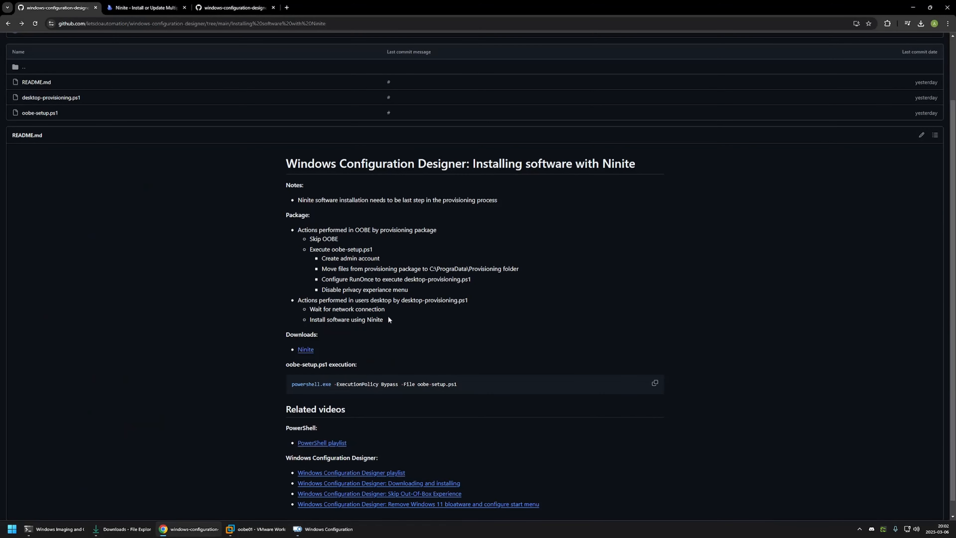
left_click_drag(476, 388, 280, 389)
left_click(488, 381)
left_click(655, 384)
left_click(324, 528)
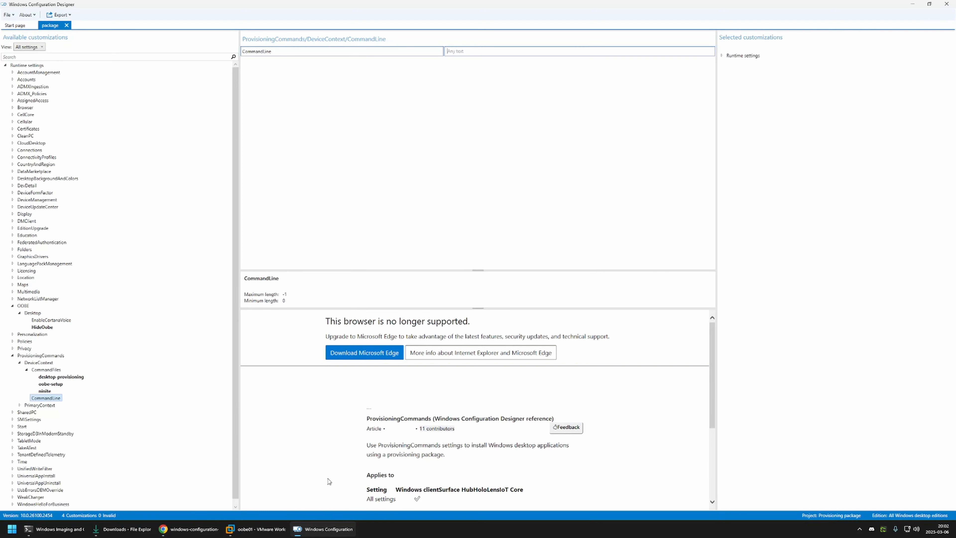
key("ctrl+v")
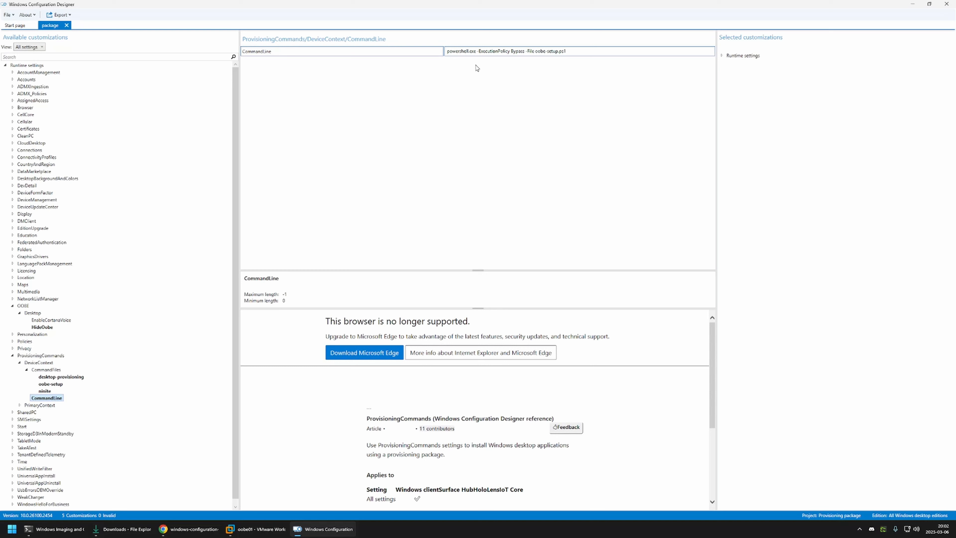
Export the project as a provisioning package, keeping the default description, security and output location settings, and build it
left_click(60, 15)
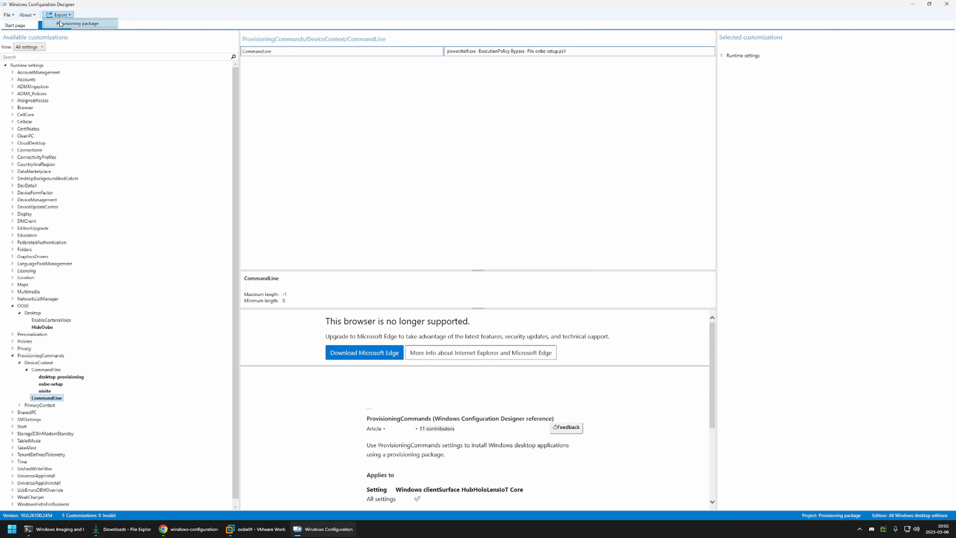
left_click(60, 23)
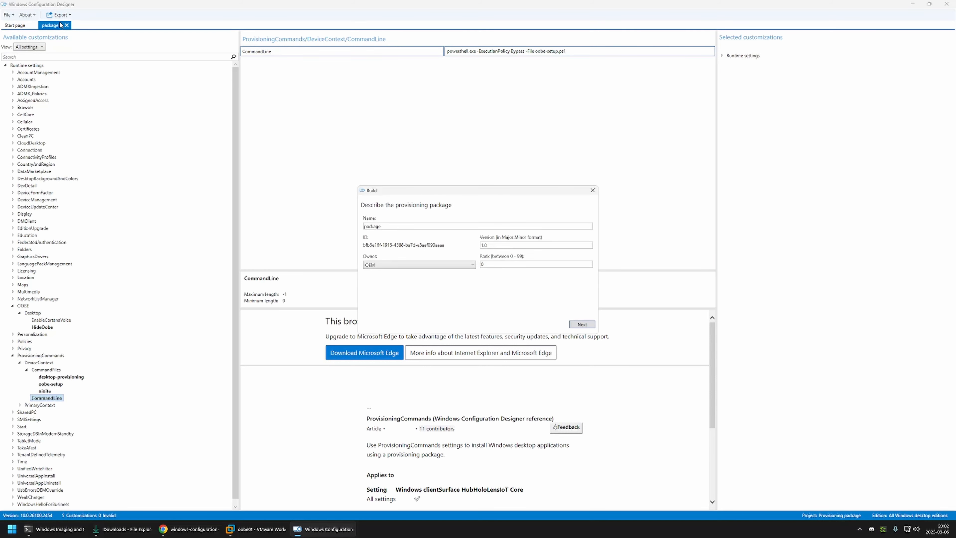
left_click(580, 326)
left_click(580, 327)
left_click(580, 326)
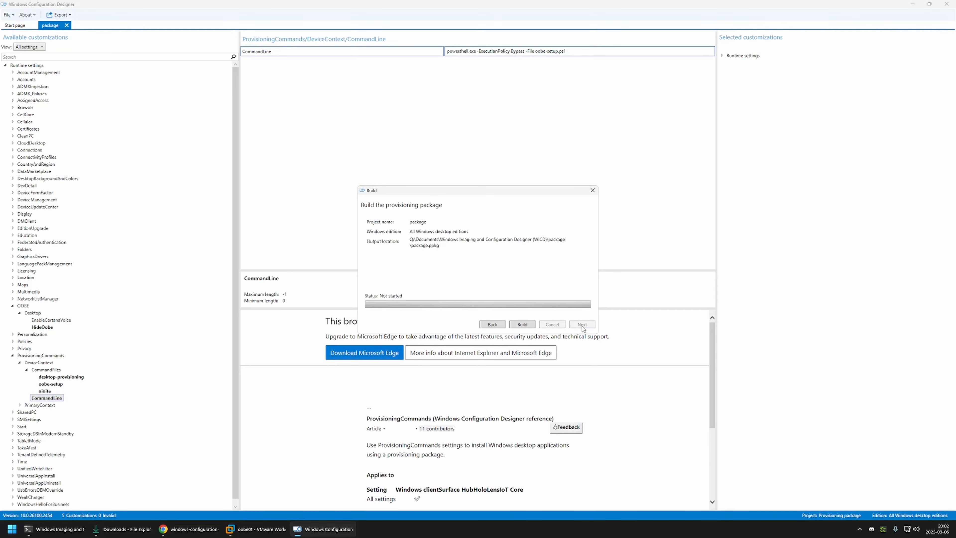
left_click(525, 327)
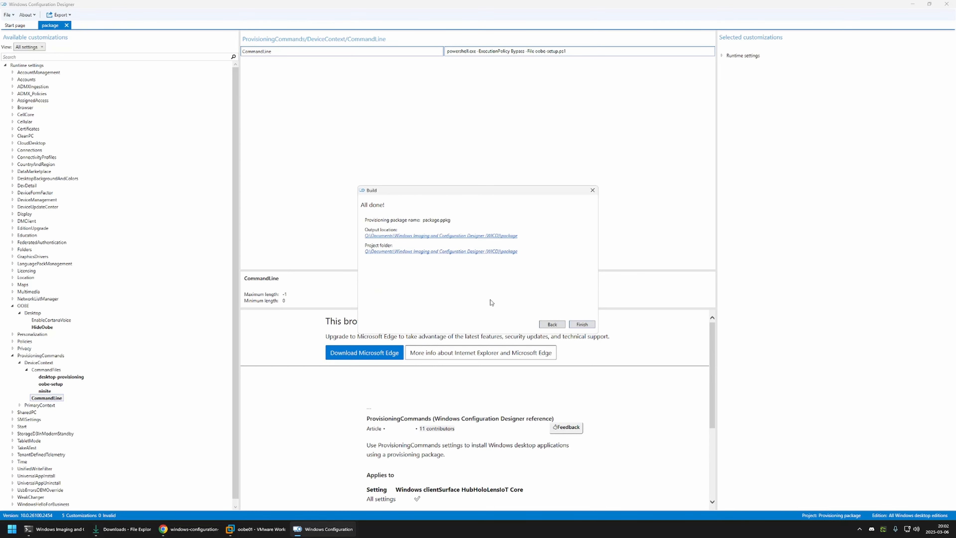
Copy package.ppkg from the build's output folder to the root of the USB-64 (U:) drive
left_click(430, 236)
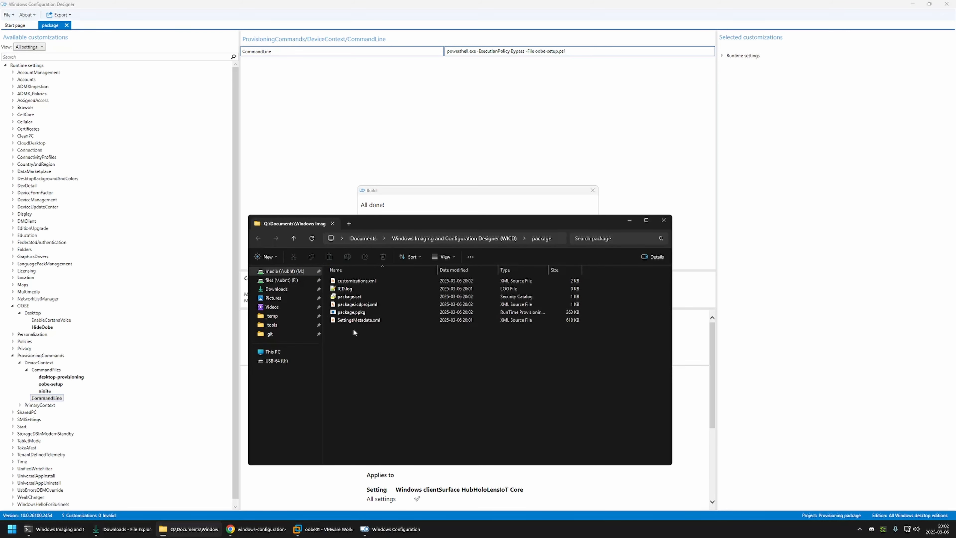
left_click(345, 313)
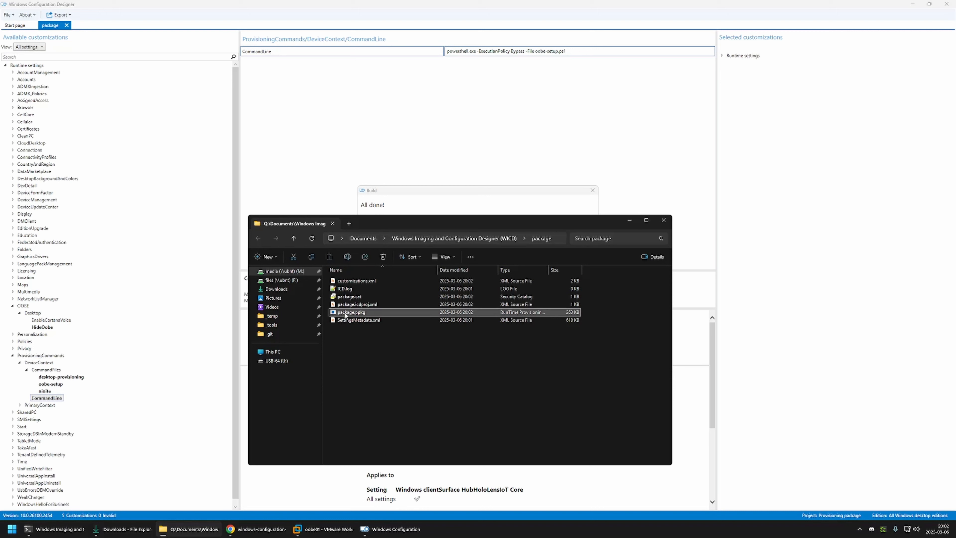
right_click(360, 312)
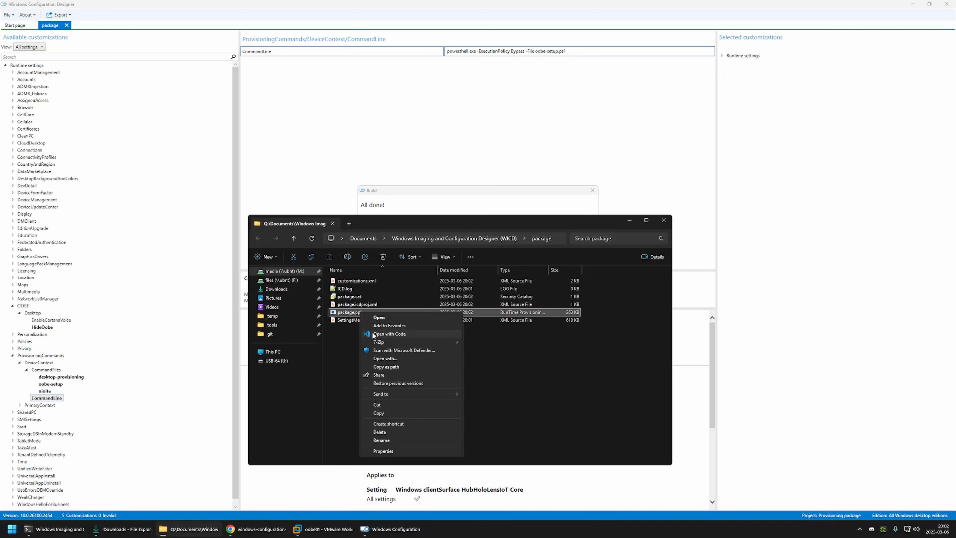
left_click(383, 411)
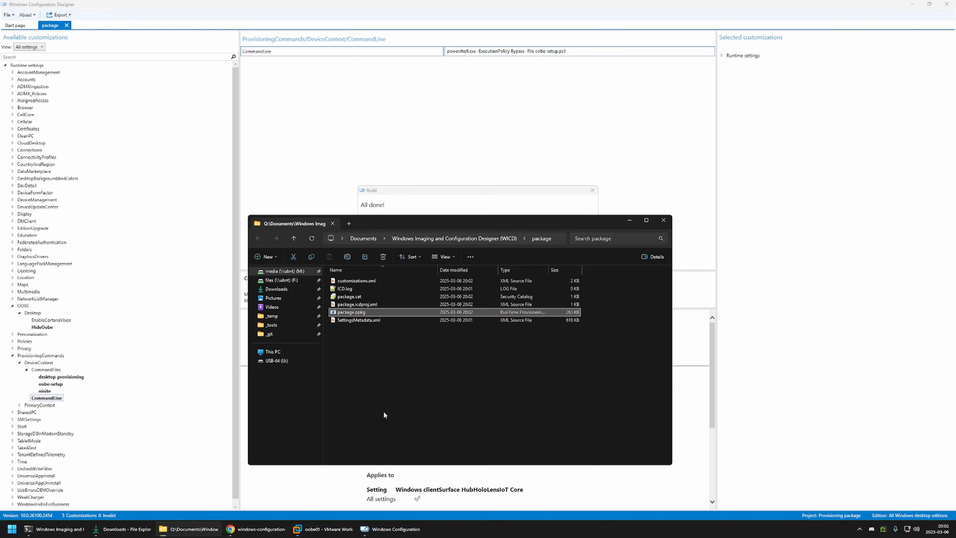
left_click(290, 361)
right_click(343, 284)
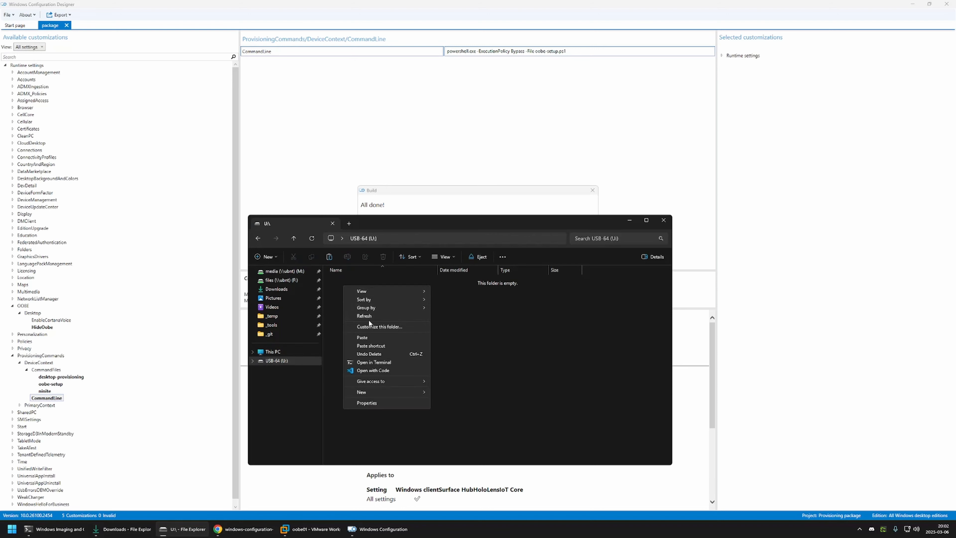
left_click(367, 335)
left_click(337, 296)
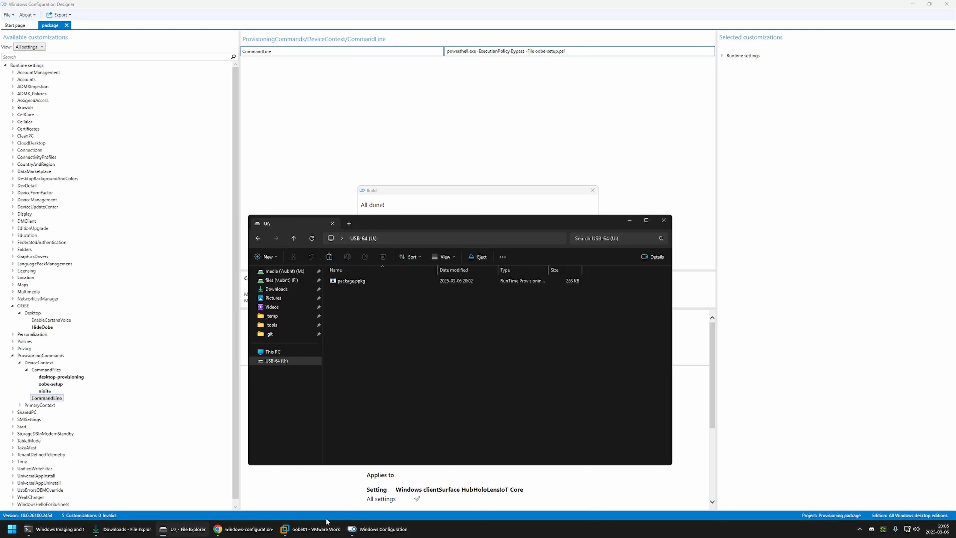
Switch to VMware Workstation and connect the Silicon Motion Type-C USB device to the oobe01 virtual machine
left_click(326, 528)
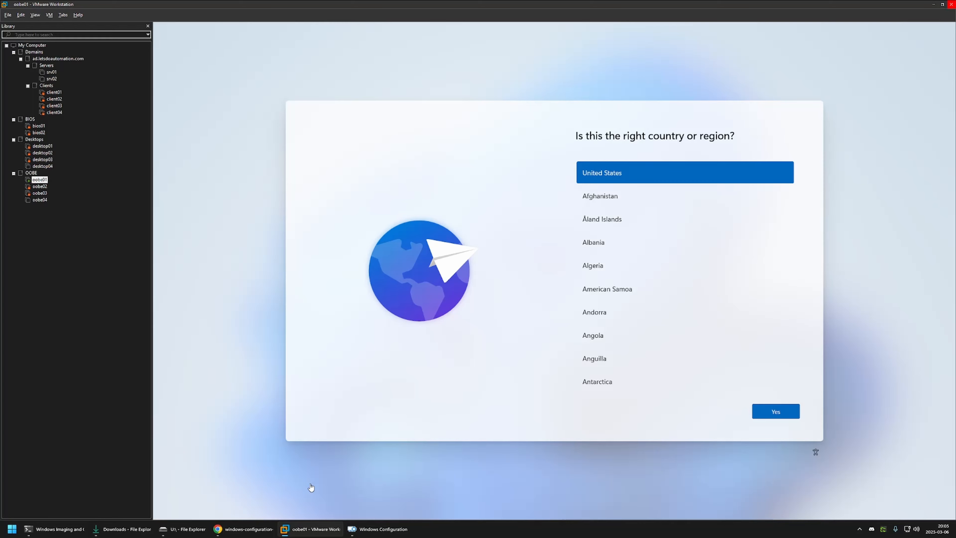
left_click(51, 15)
mouse_move(66, 35)
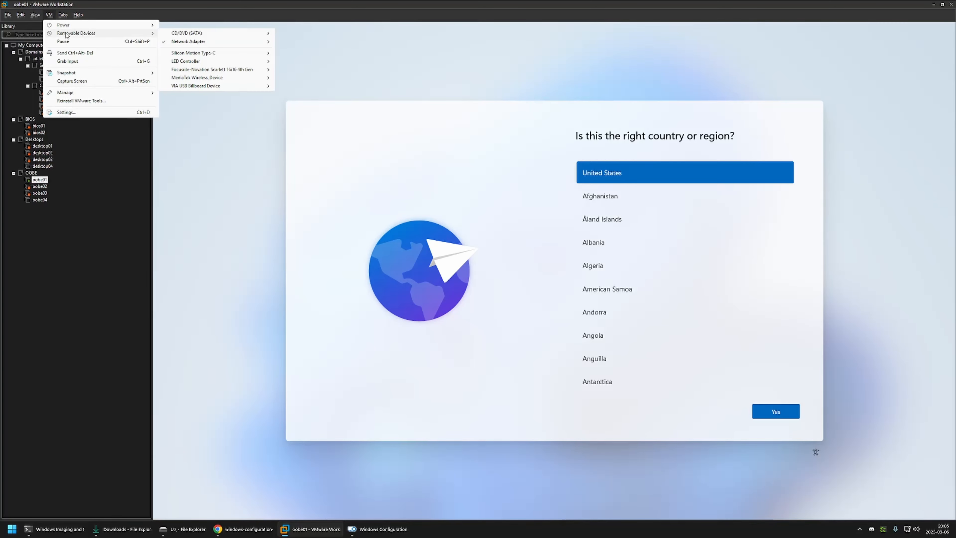
mouse_move(203, 54)
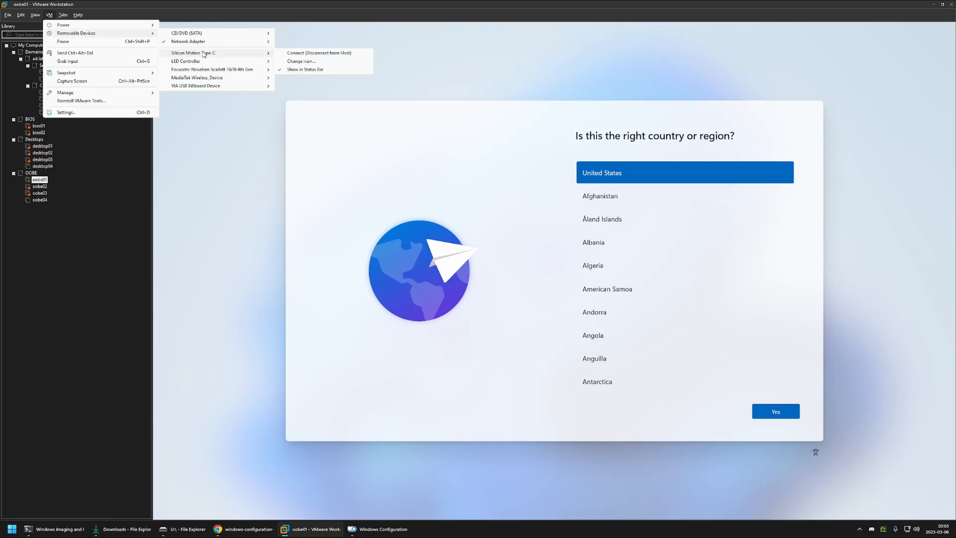
left_click(292, 55)
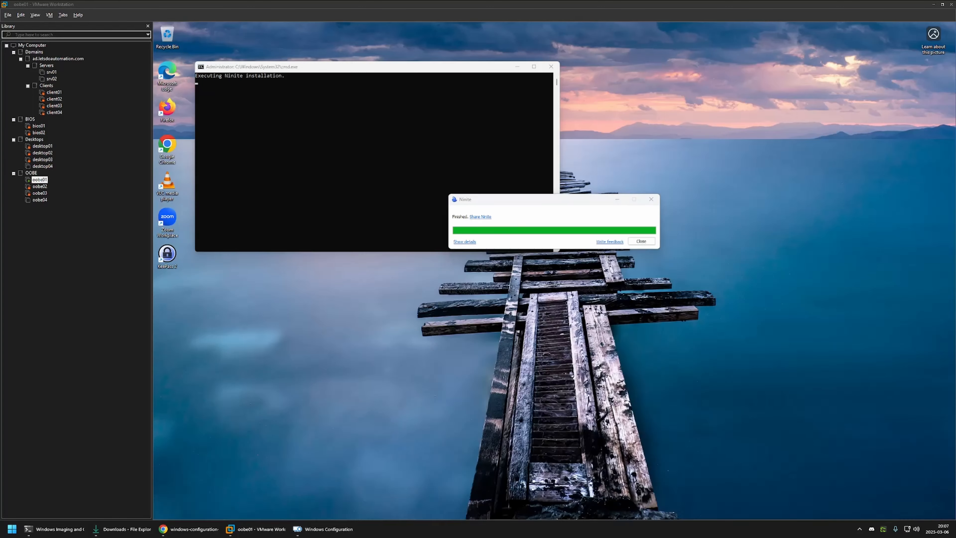
Review Ninite's per-application installation details in the oobe01 machine, and close Ninite to check the script output and desktop shortcuts
left_click(561, 261)
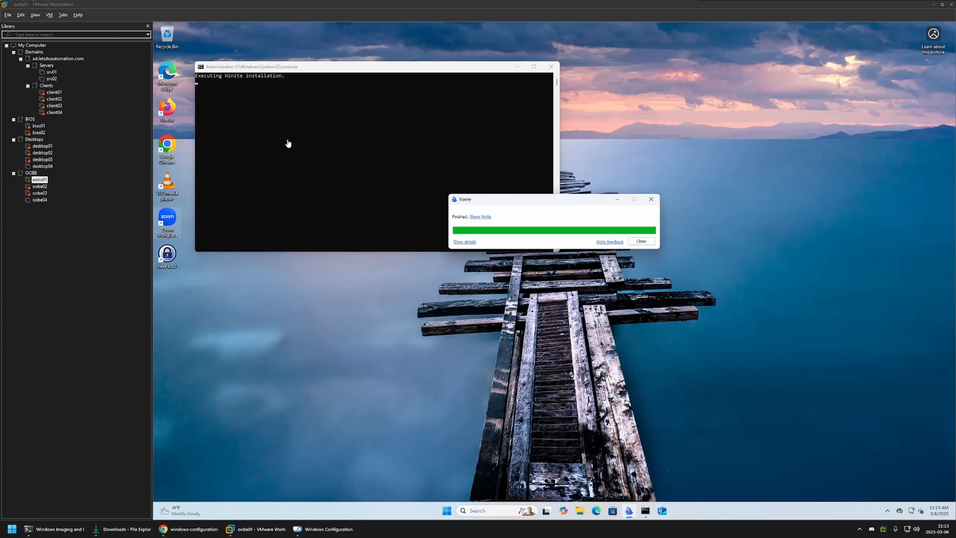
left_click(464, 242)
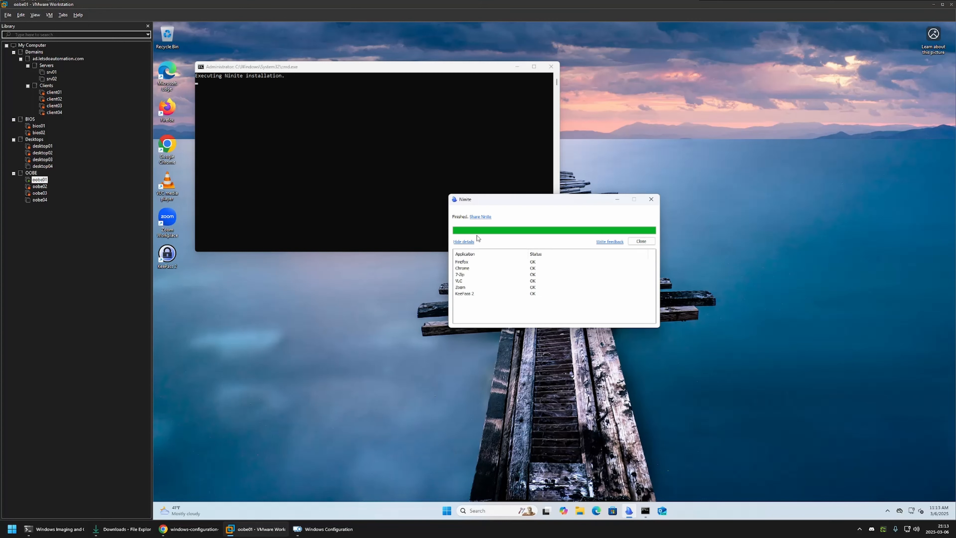
left_click(344, 73)
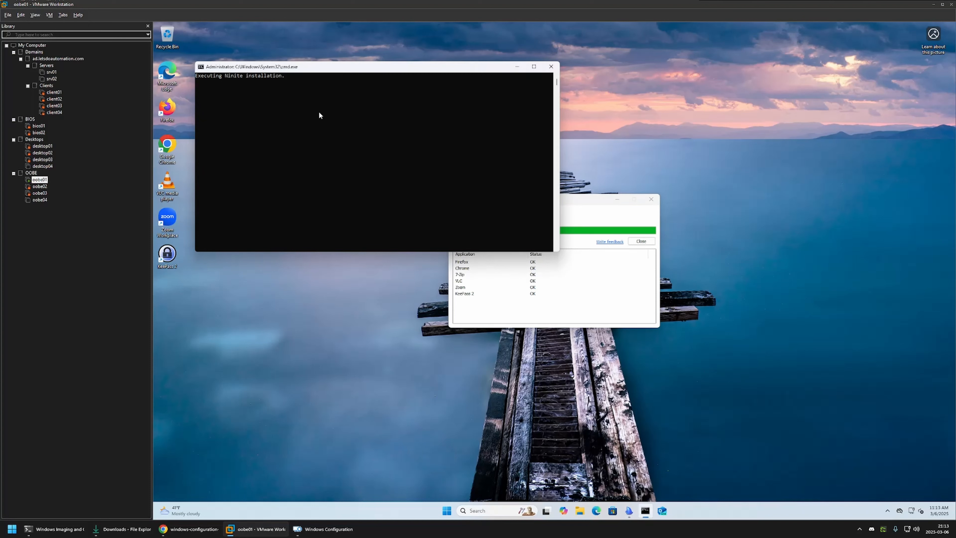
left_click(577, 200)
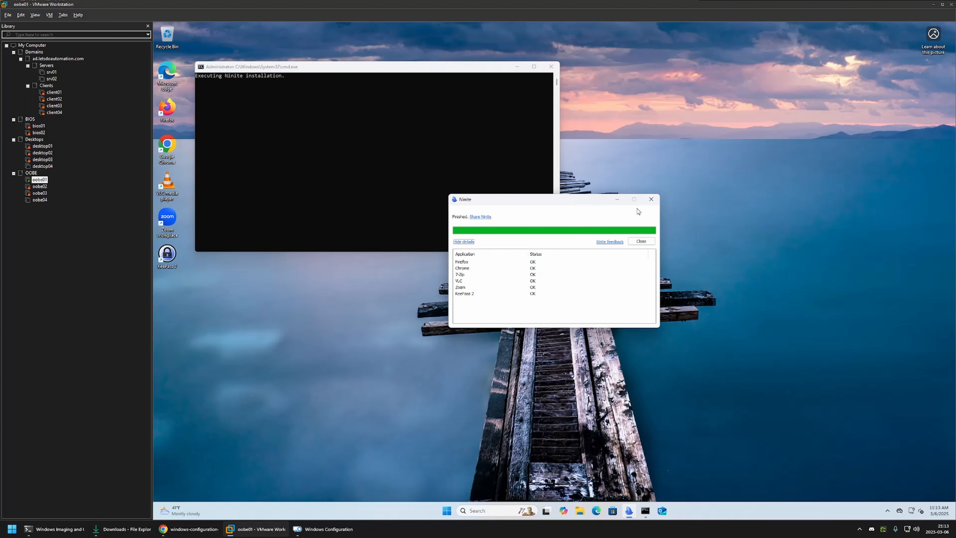
left_click(650, 200)
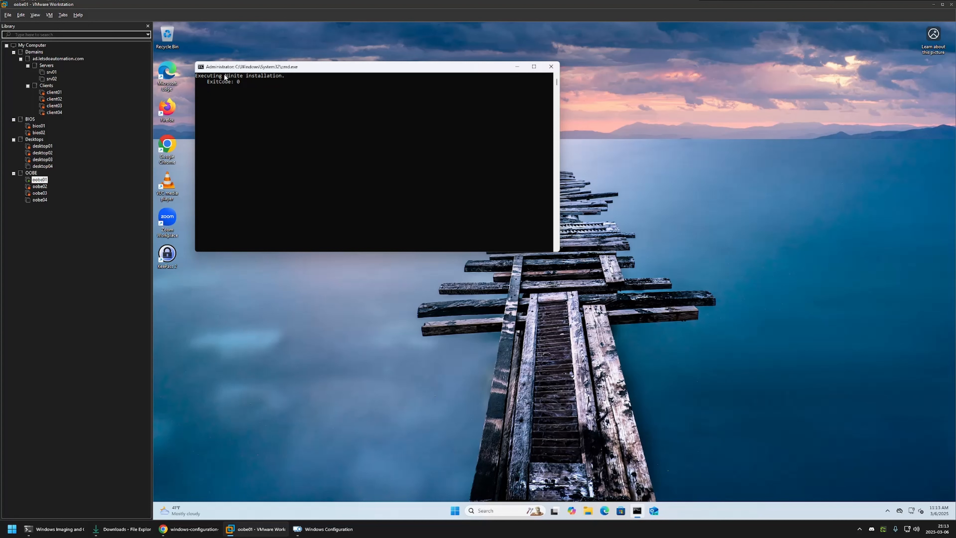
left_click_drag(185, 97, 167, 293)
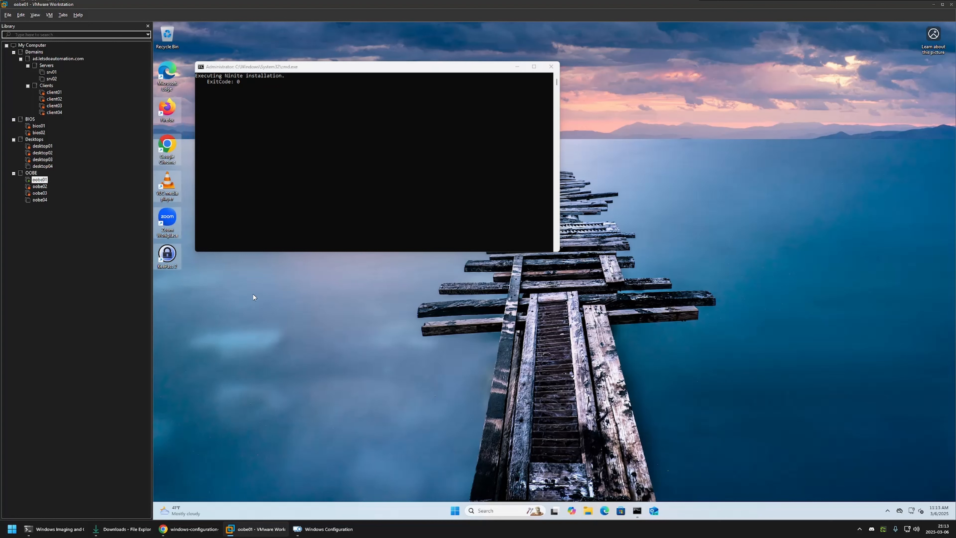